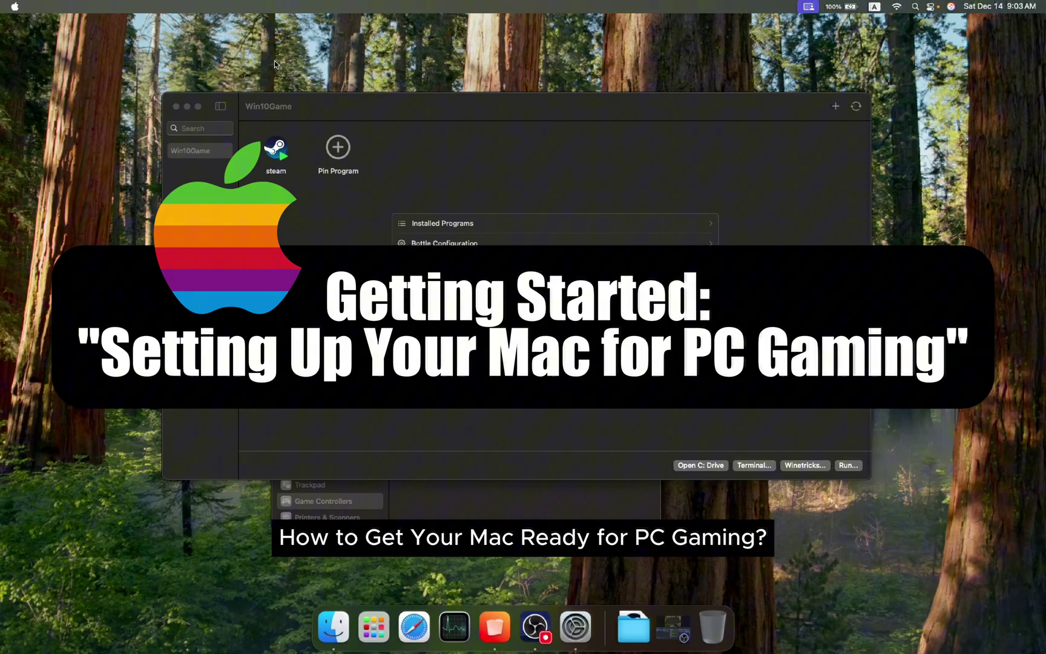
# - Bring the Win10Game bottle forward and check Whisky's About window (version 2.3.4)
pyautogui.click(434, 122)
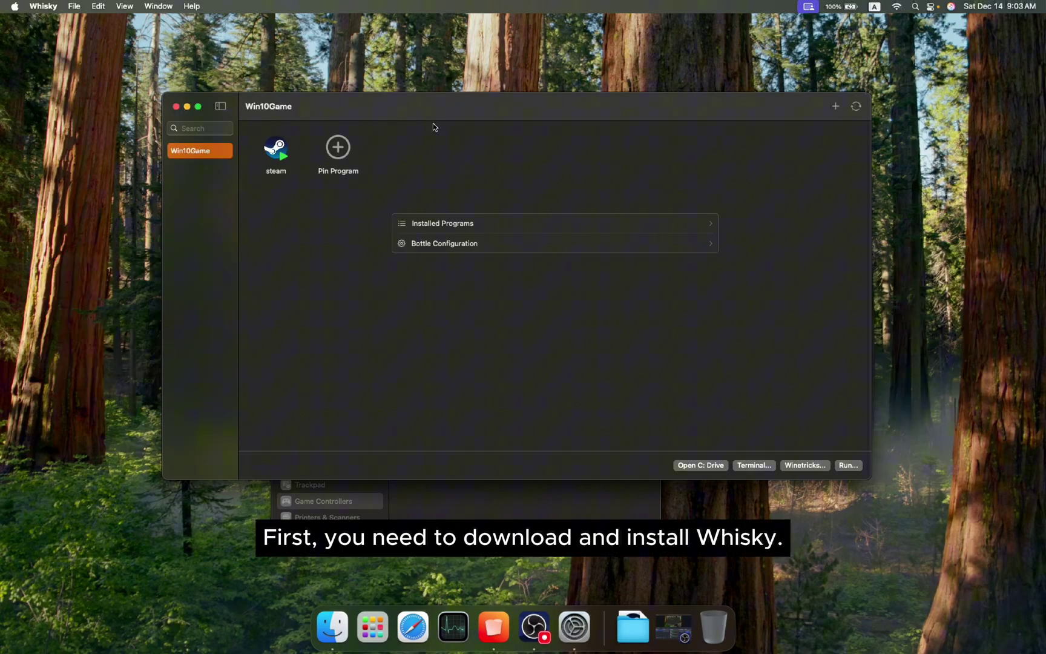
pyautogui.click(44, 6)
pyautogui.click(56, 19)
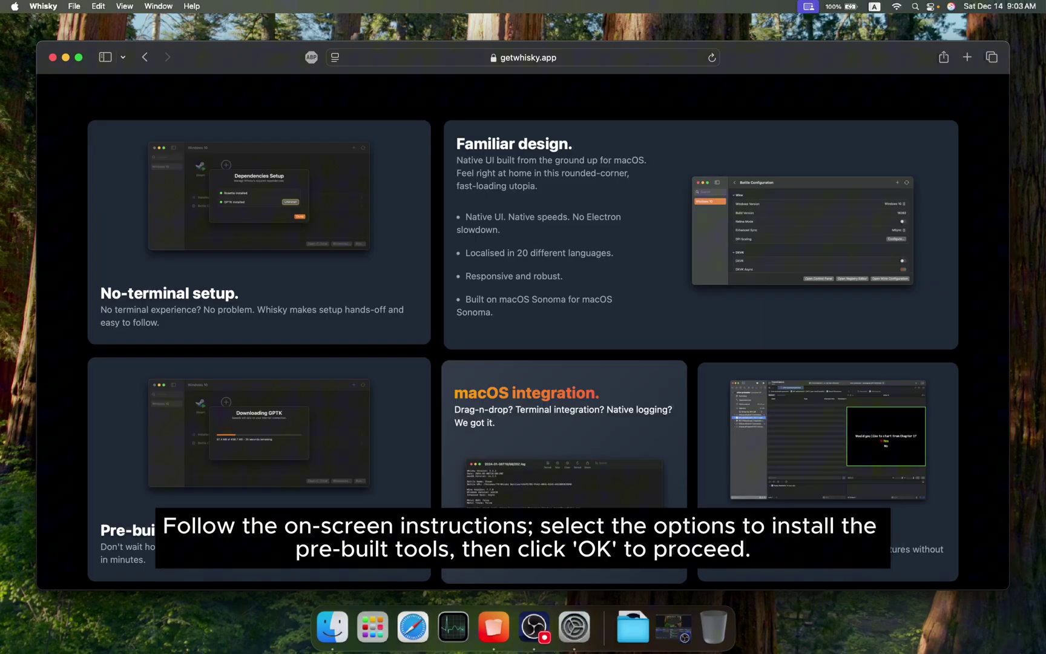
# - Browse getwhisky.app and the docs.getwhisky.app Guide, then return to the Win10Game bottle
pyautogui.click(42, 5)
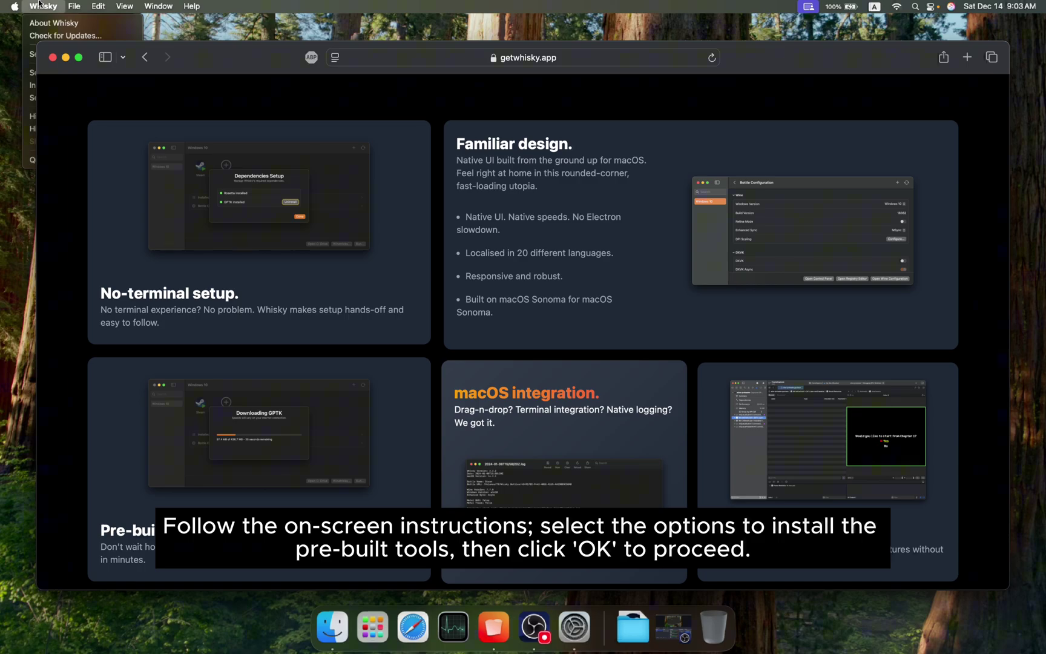
pyautogui.click(55, 23)
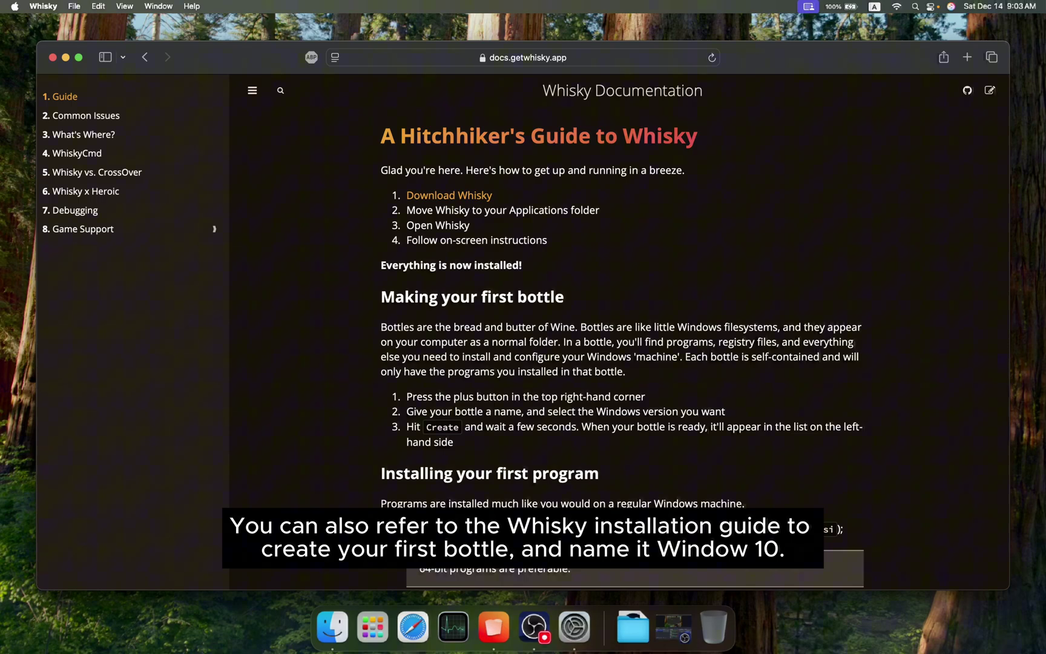
pyautogui.click(42, 5)
pyautogui.click(55, 23)
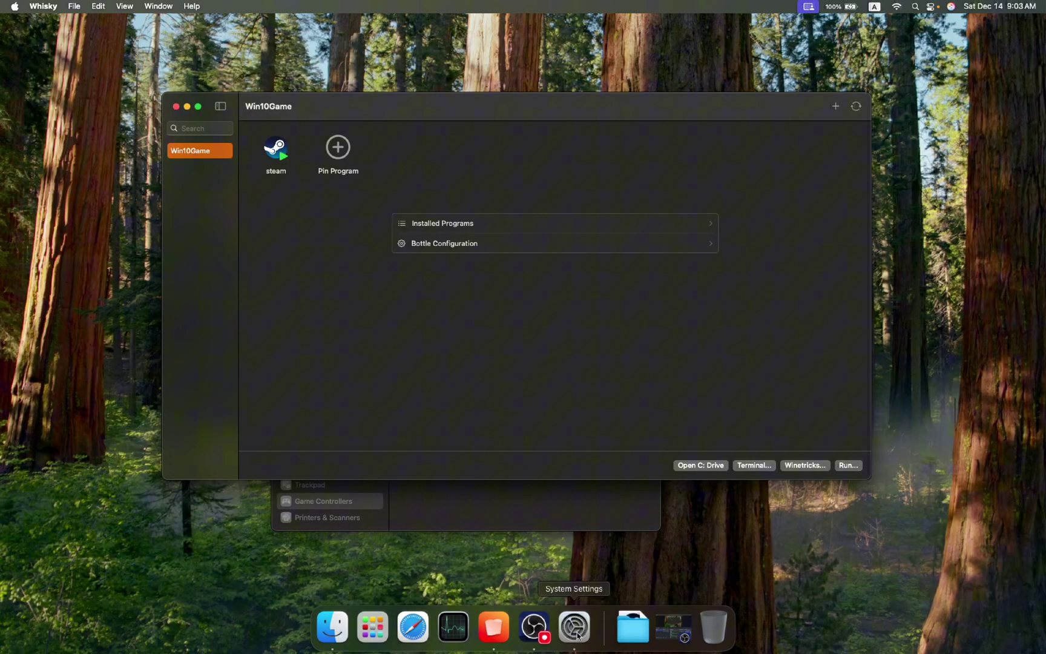
pyautogui.click(575, 627)
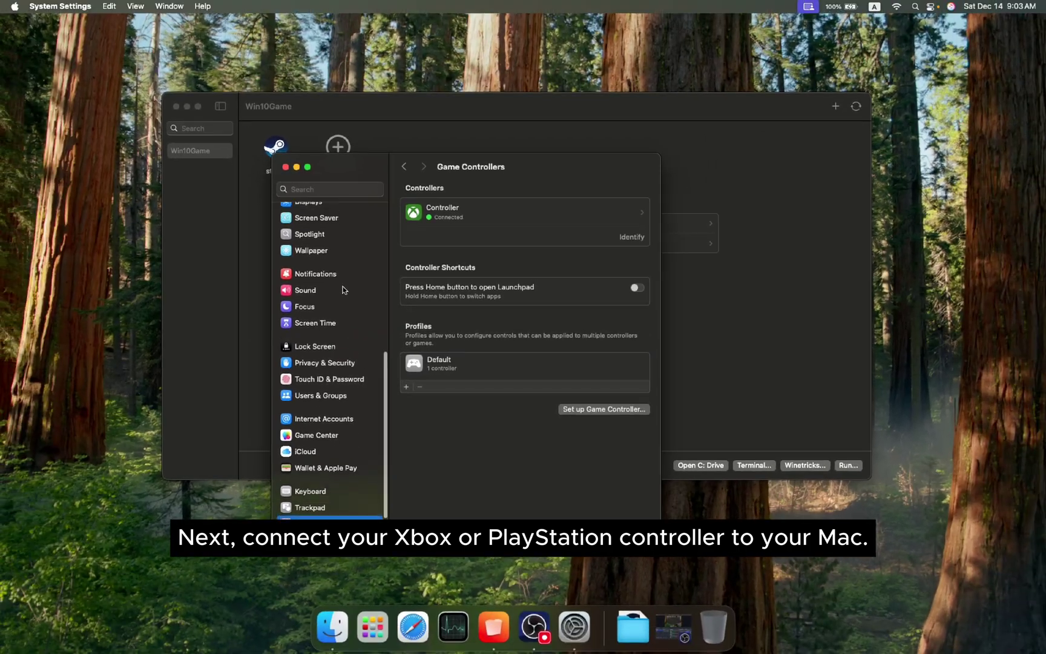
pyautogui.scroll(2, 341, 290)
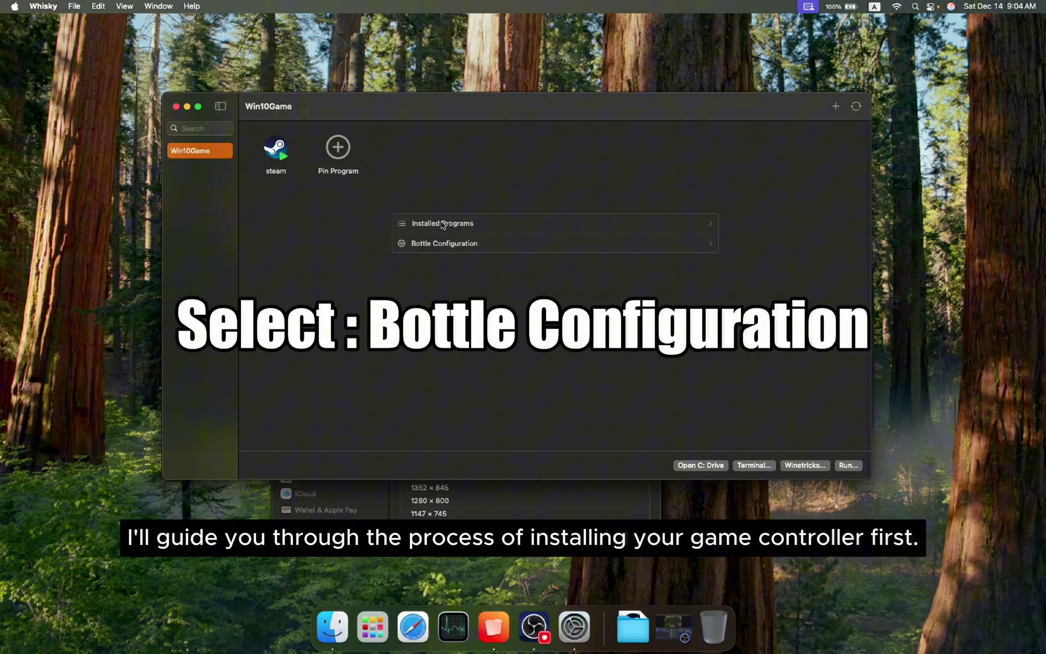
# - Open the Win10Game bottle's Wine Control Panel from Bottle Configuration
pyautogui.click(418, 242)
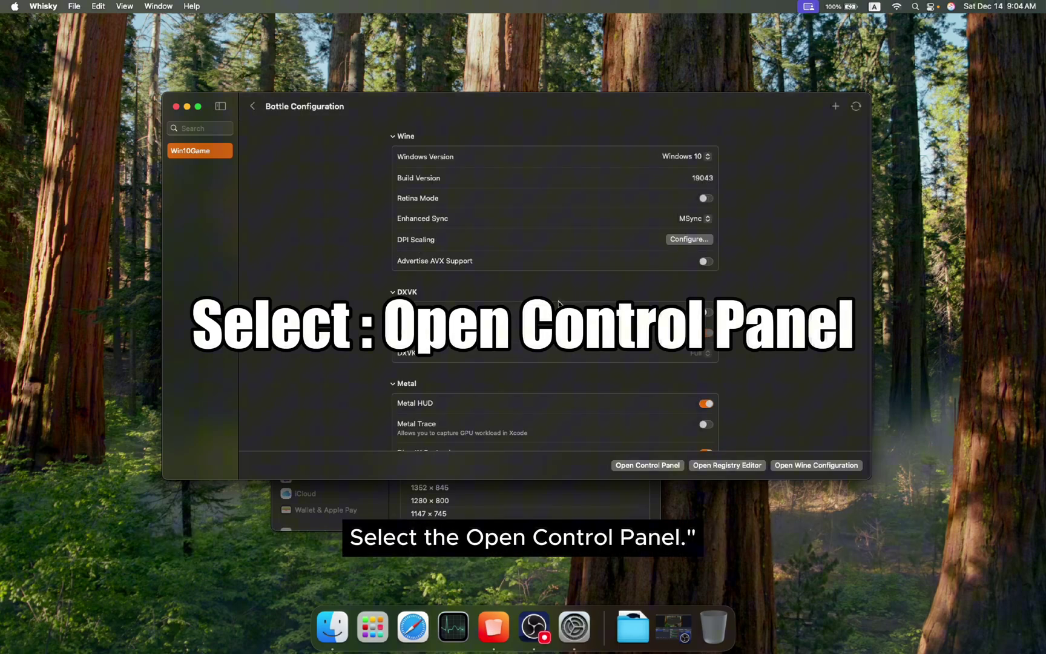
pyautogui.scroll(-2, 558, 302)
pyautogui.click(666, 465)
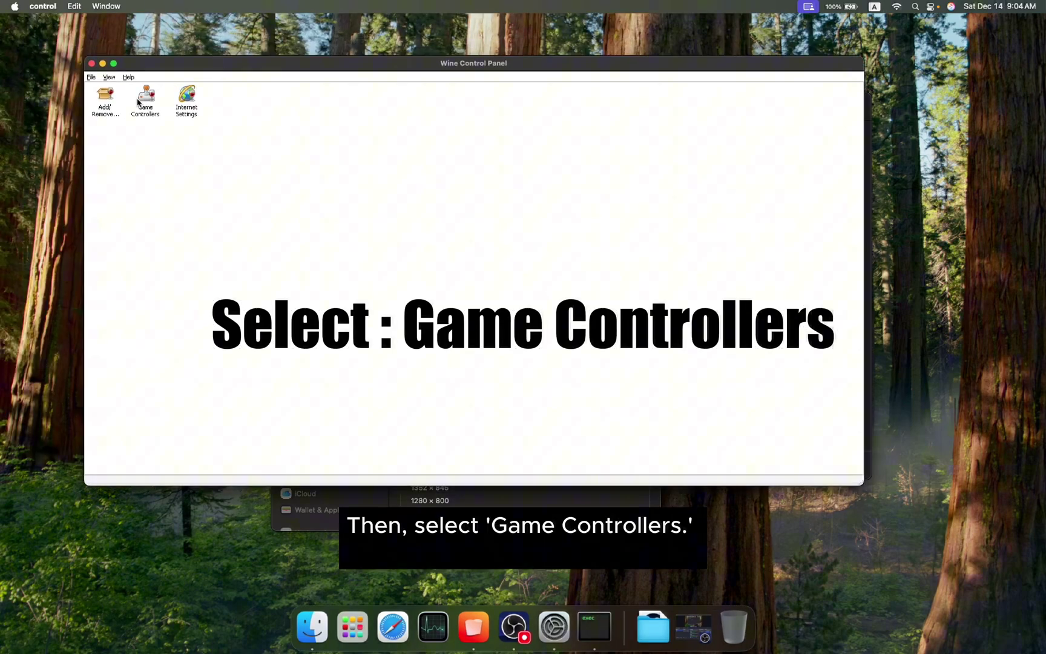
# - Select the Xbox One controller in Game Controllers and view its Test Joystick page
pyautogui.doubleClick(143, 100)
pyautogui.click(97, 139)
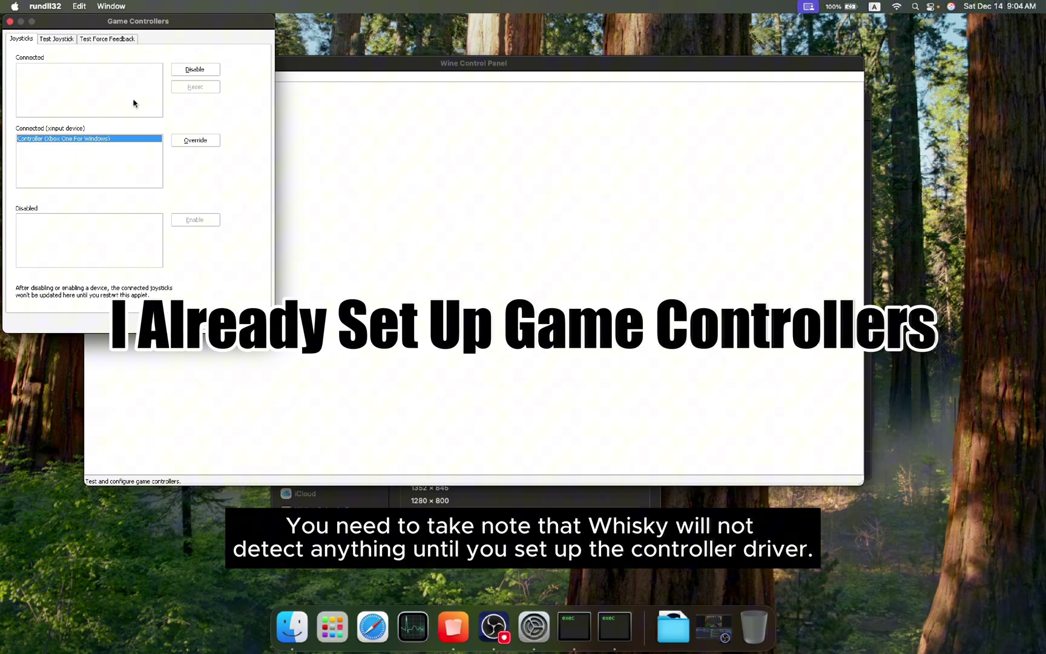
pyautogui.moveTo(151, 25); pyautogui.dragTo(390, 121)
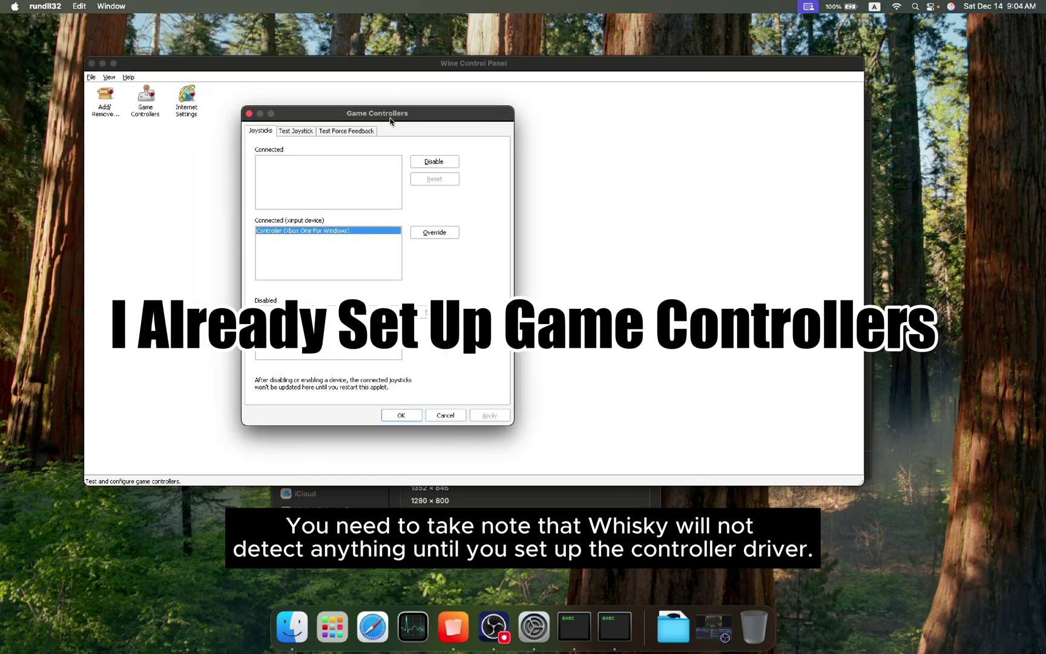
pyautogui.click(295, 132)
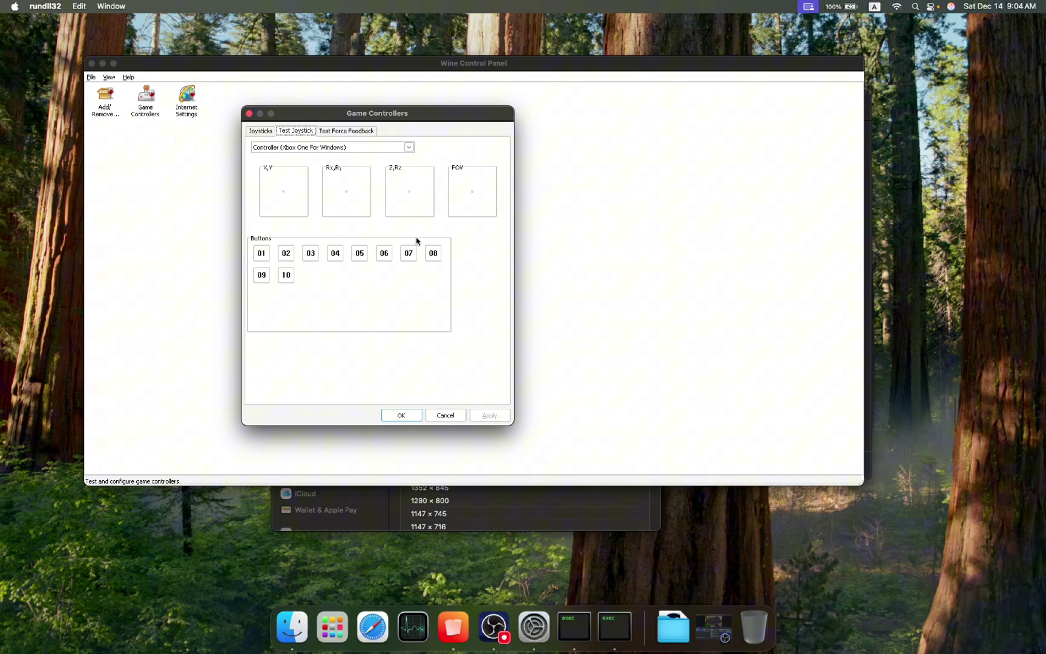
# - Close the Control Panel windows and open the bottle's Wine configuration
pyautogui.click(401, 415)
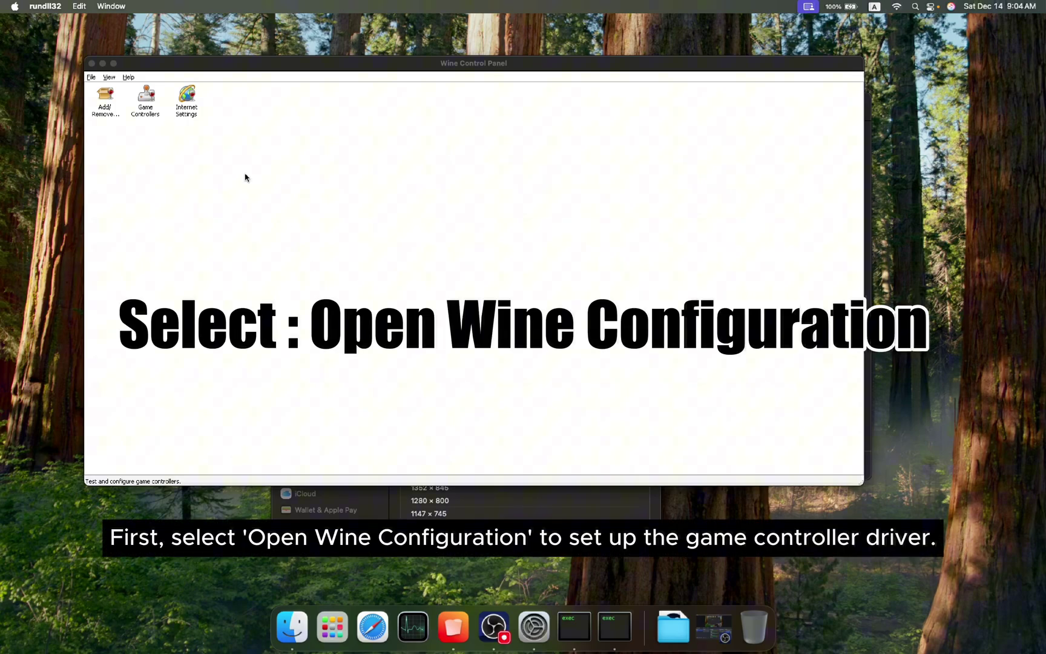
pyautogui.click(92, 63)
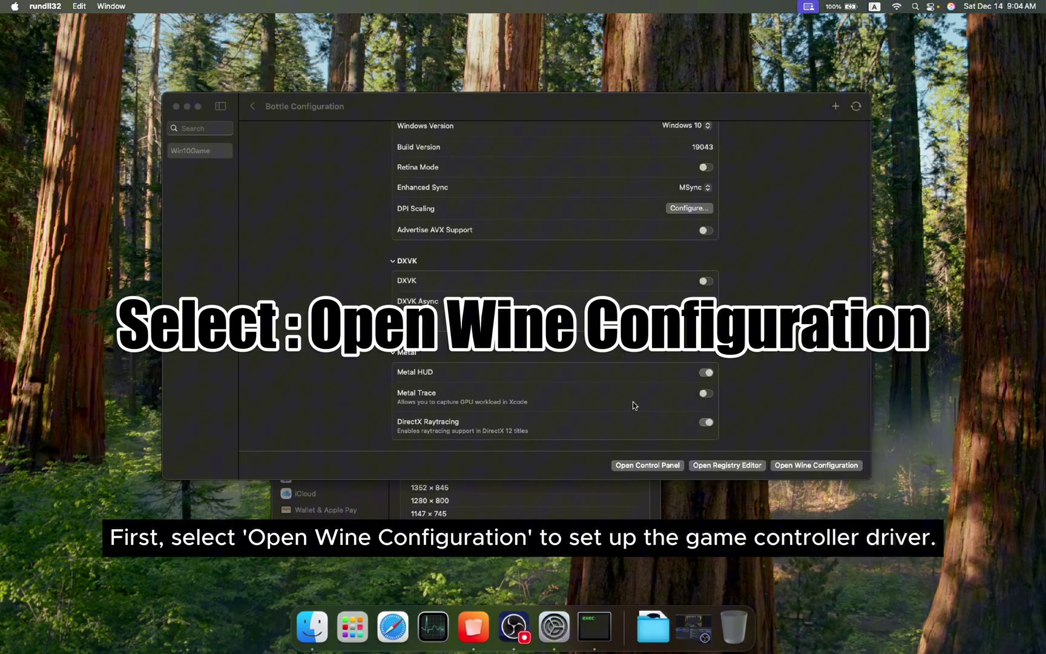
pyautogui.click(805, 466)
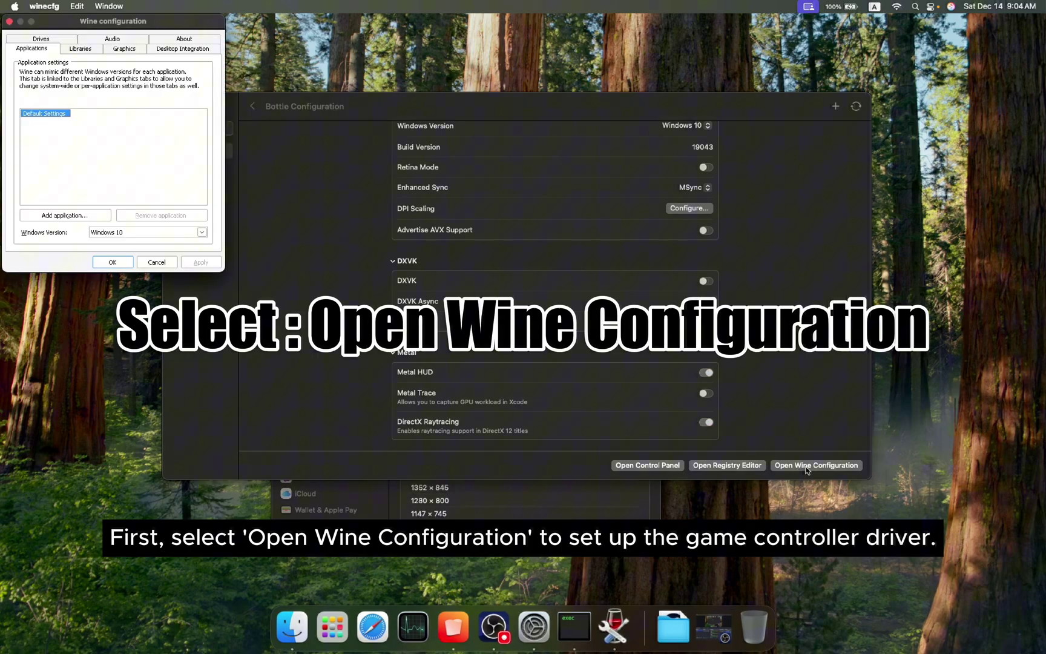
pyautogui.moveTo(182, 24); pyautogui.dragTo(587, 158)
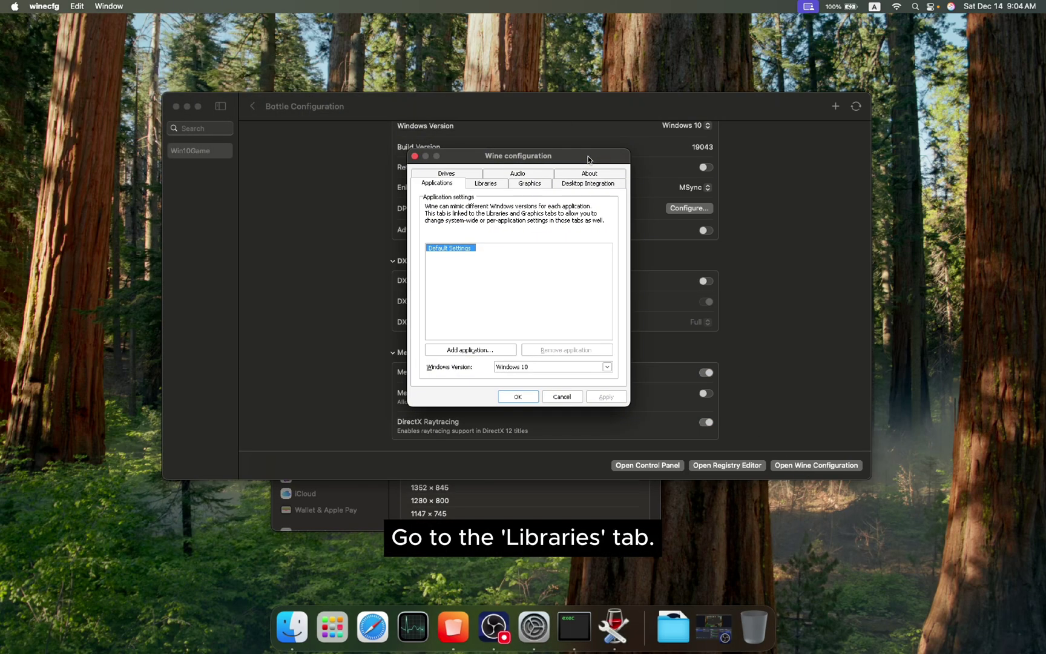
# - Set dinput8, xinput1_4 and xinput9_1_0 library overrides to builtin then native, and apply
pyautogui.click(492, 189)
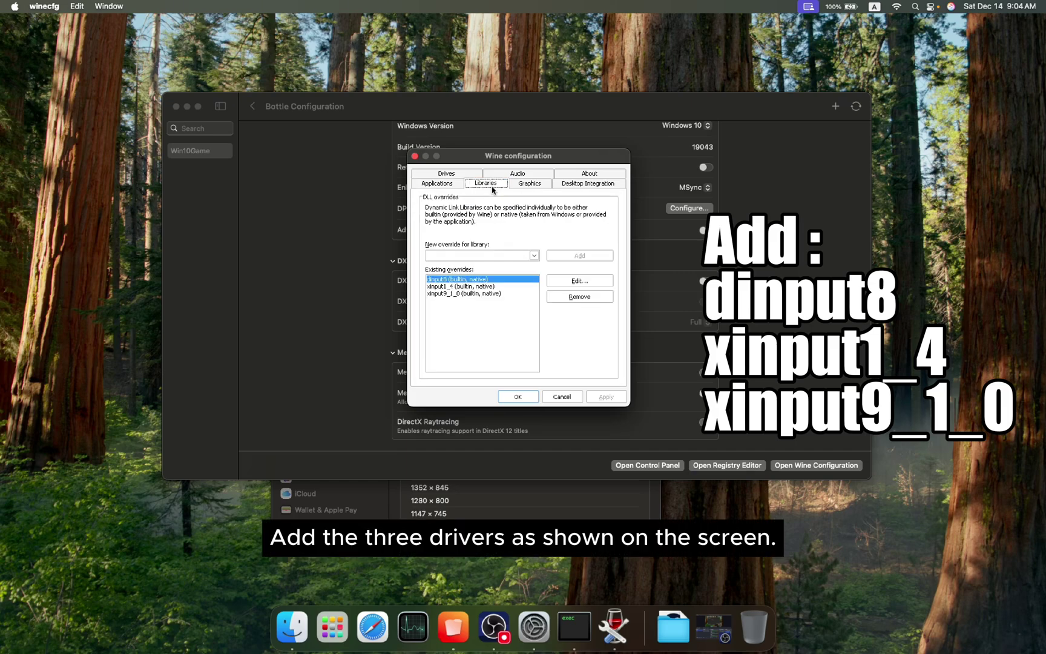
pyautogui.click(496, 287)
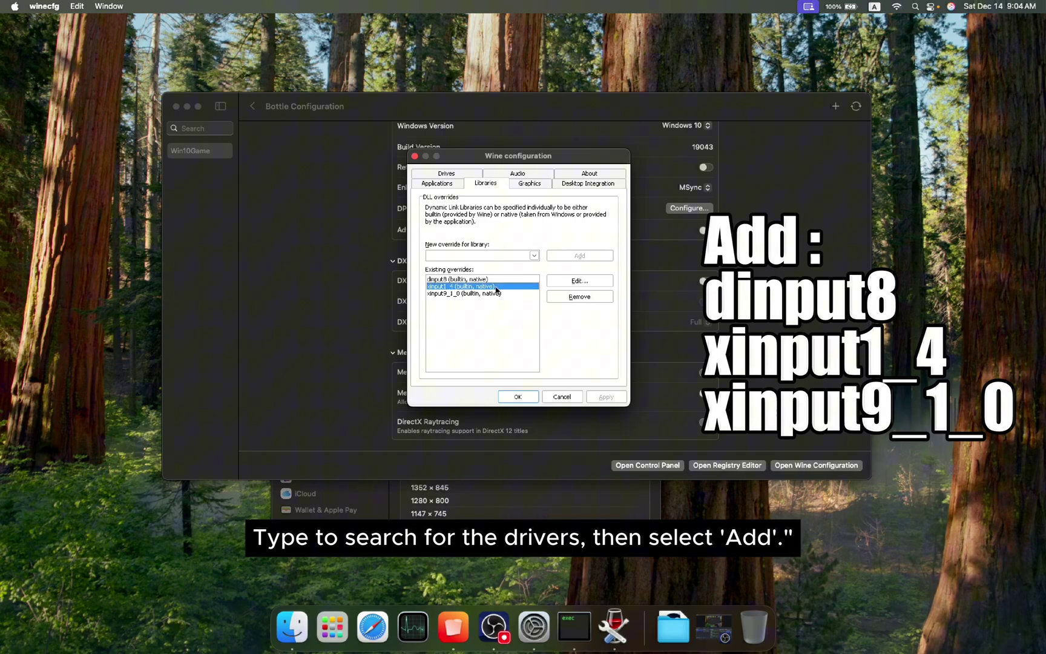
pyautogui.click(504, 294)
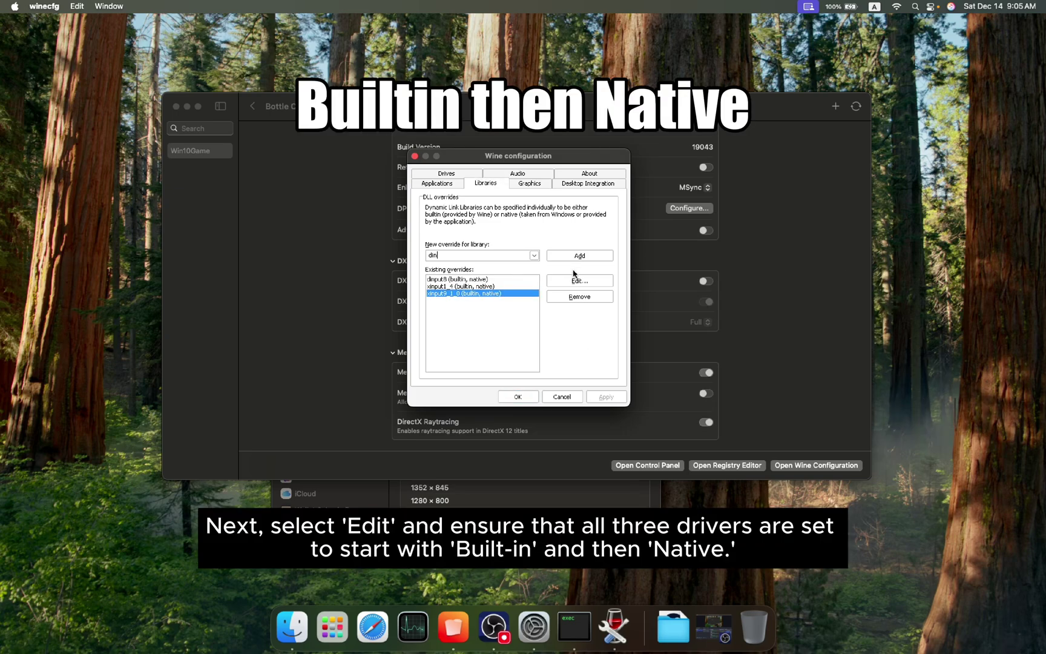
pyautogui.click(572, 280)
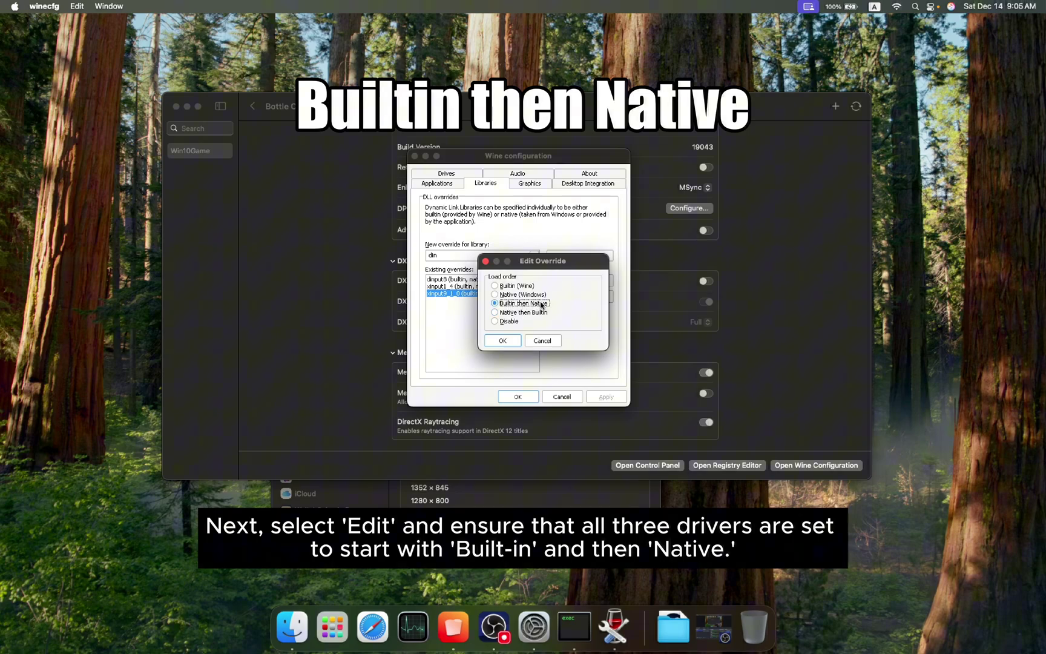
pyautogui.click(510, 340)
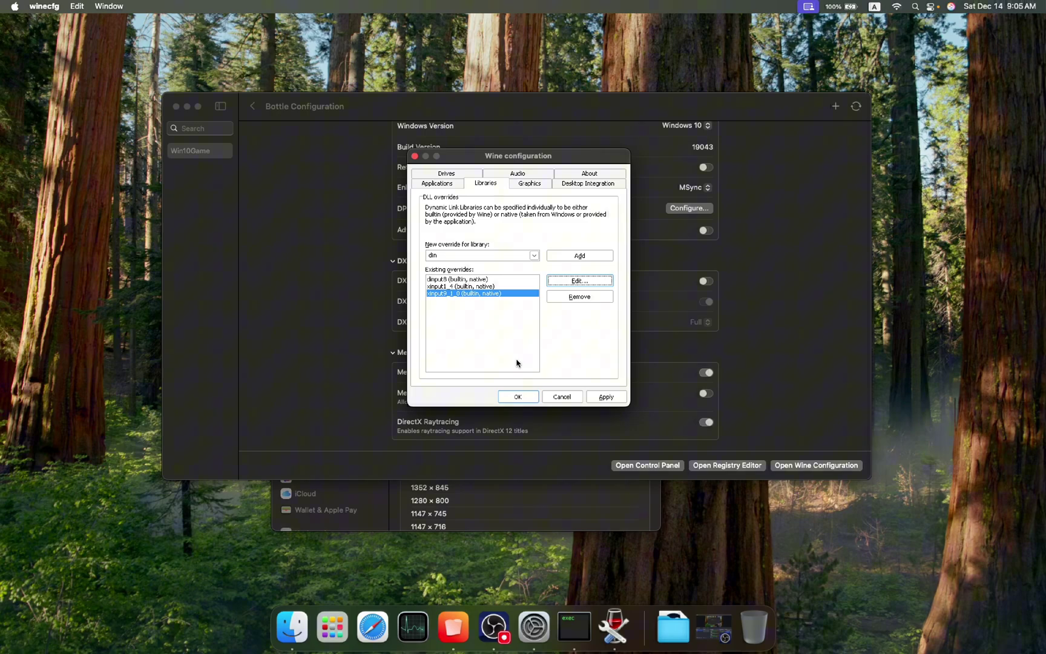
pyautogui.click(603, 397)
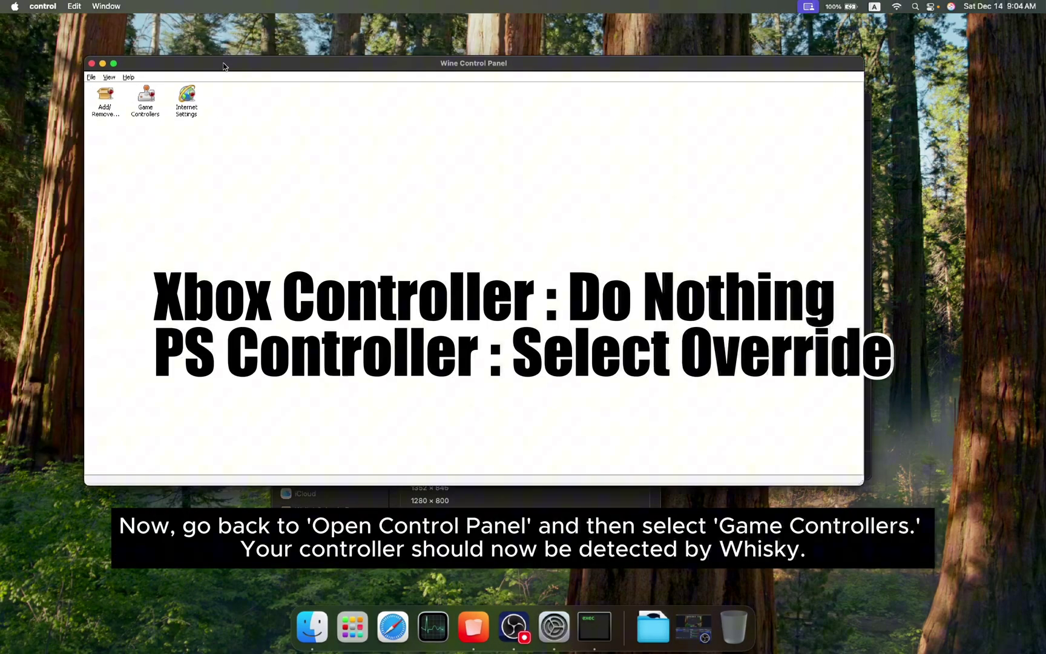
# - Check the detected Xbox One controller on the Game Controllers Test Joystick page
pyautogui.doubleClick(138, 102)
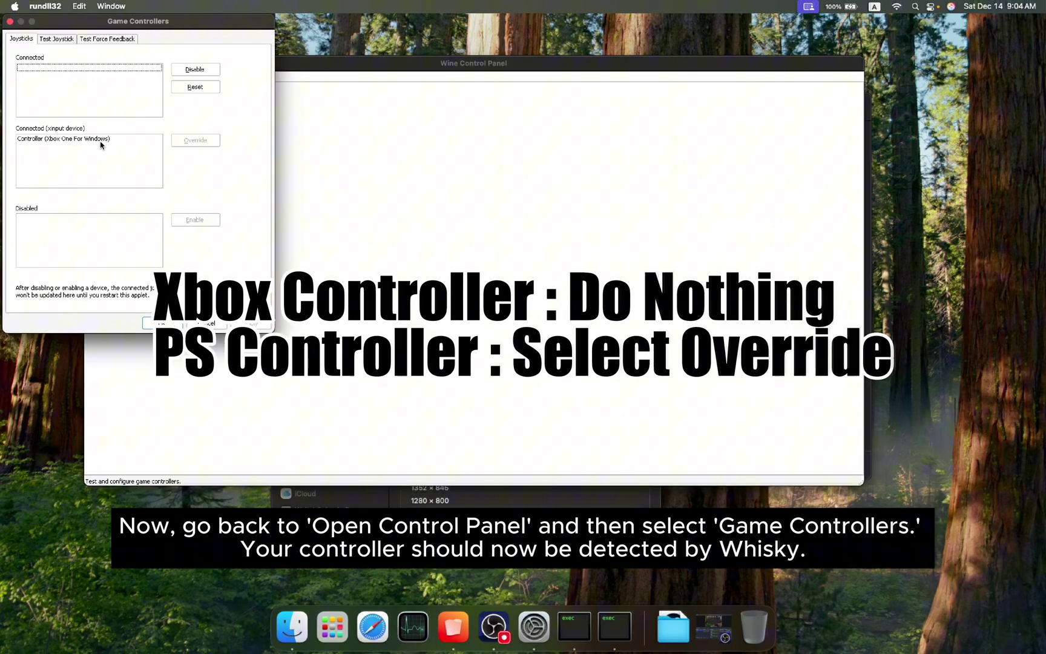
pyautogui.click(96, 139)
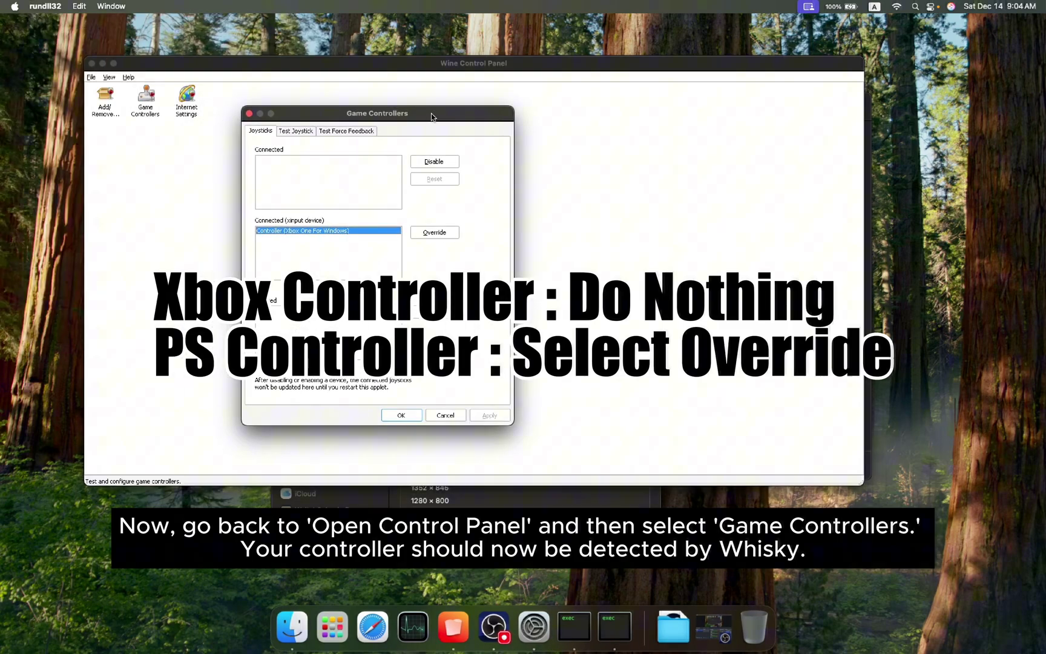
pyautogui.click(295, 131)
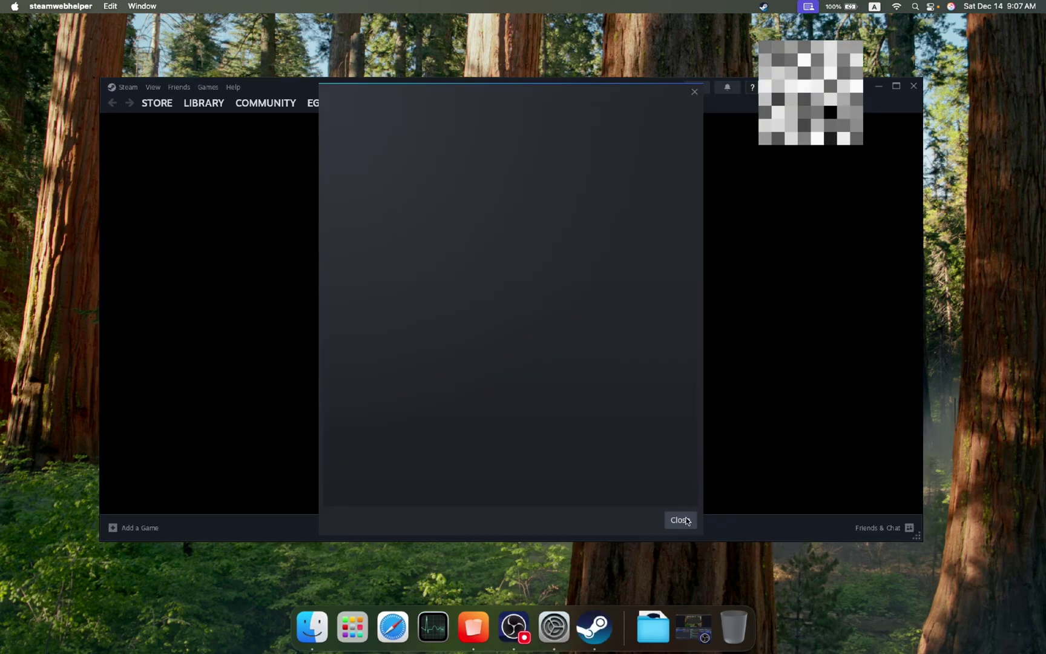
# - Go to ELDEN RING from the Steam library home and view its controller settings
pyautogui.click(687, 521)
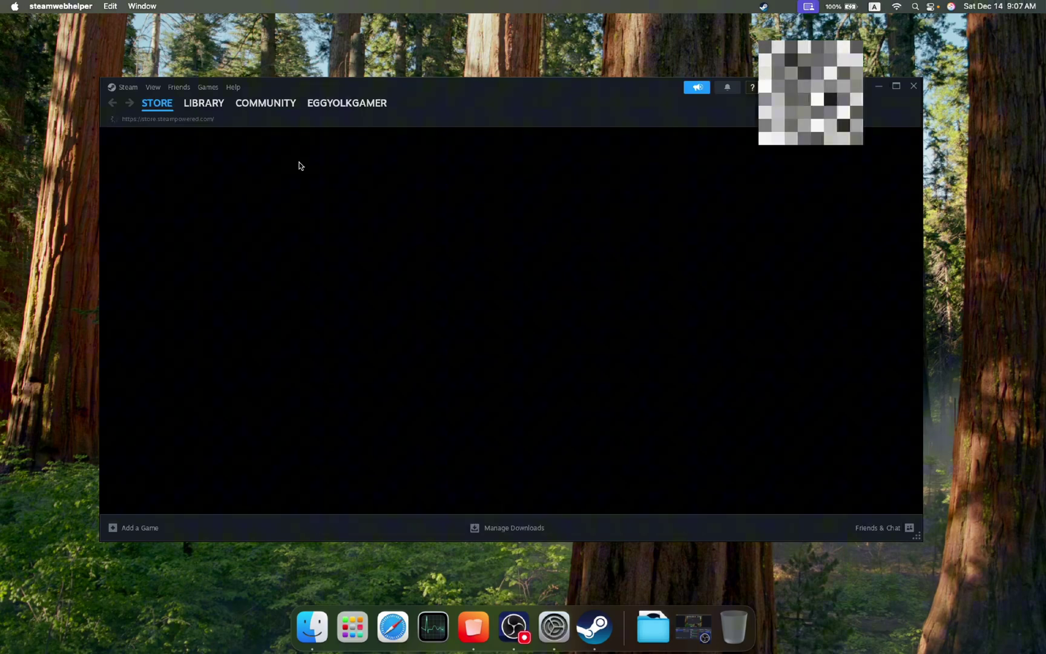
pyautogui.moveTo(203, 105)
pyautogui.click(207, 127)
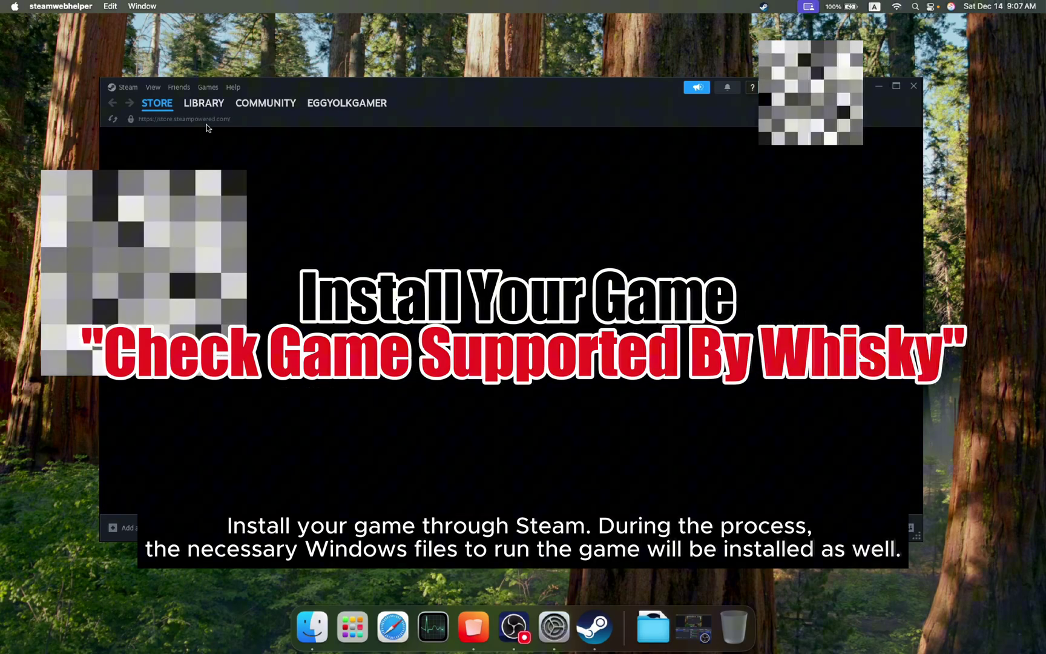
pyautogui.click(346, 206)
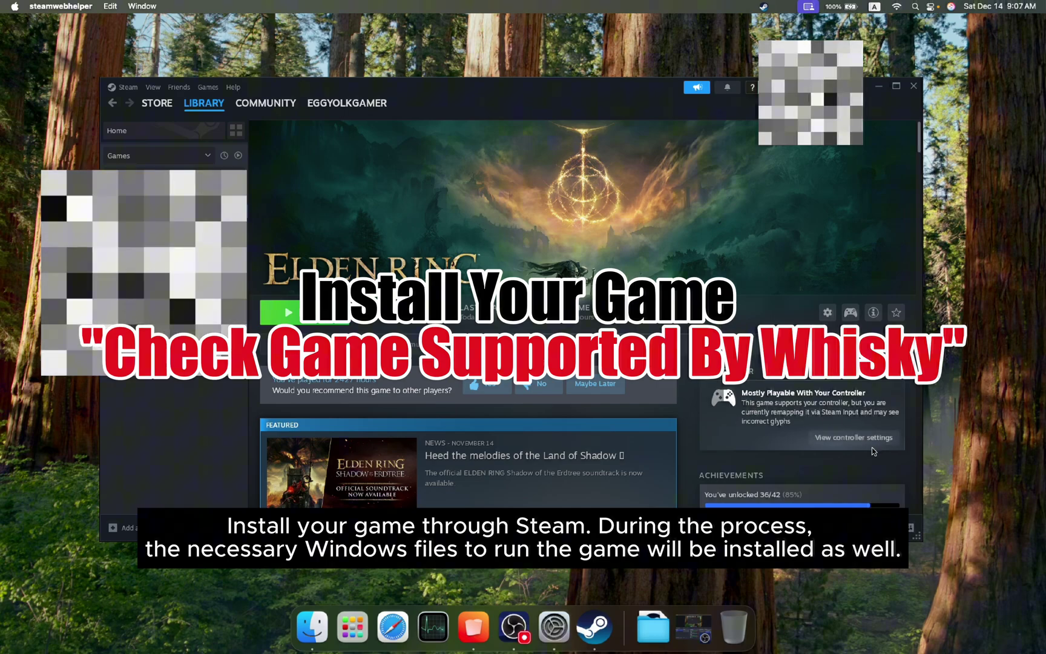
pyautogui.click(871, 444)
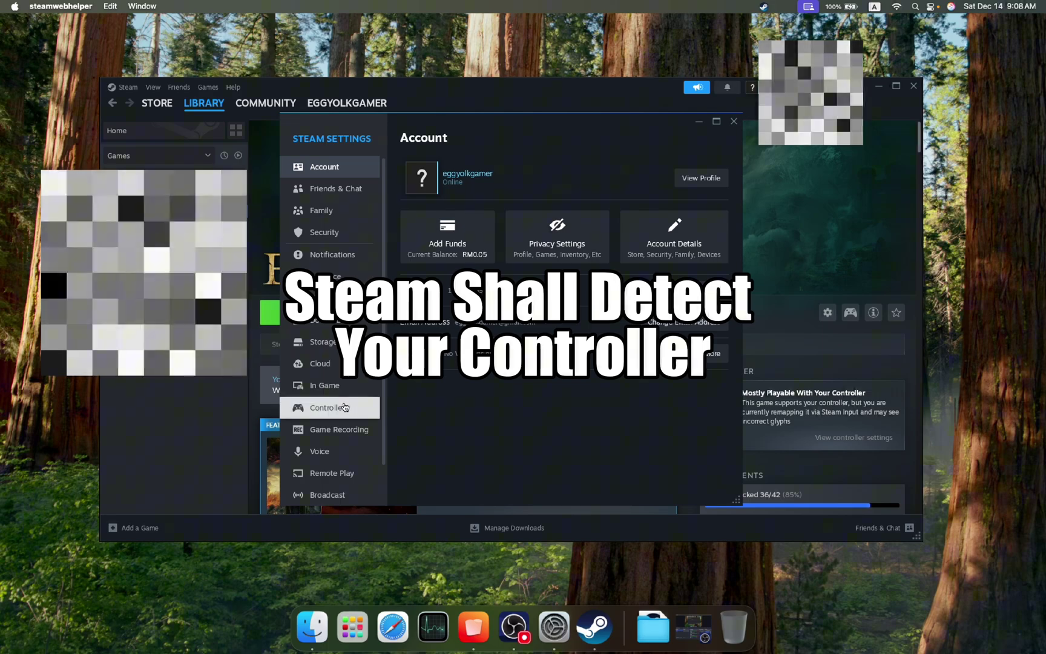
# - Confirm the Xbox 360 Wireless Controller in Steam's Controller settings, then press PLAY on Elden Ring
pyautogui.click(327, 407)
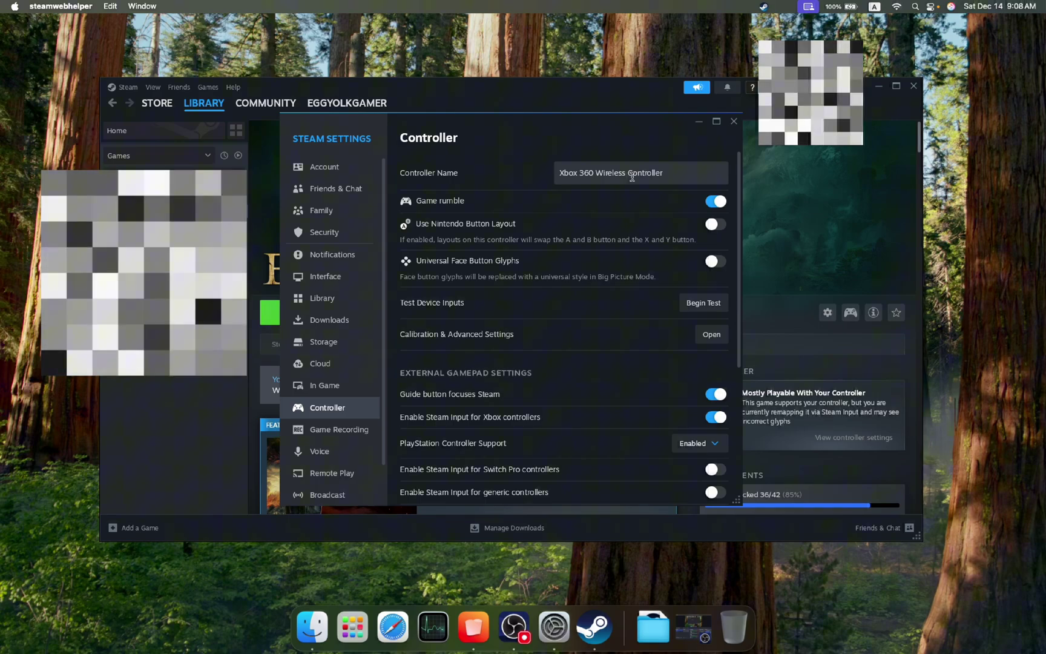
pyautogui.click(734, 121)
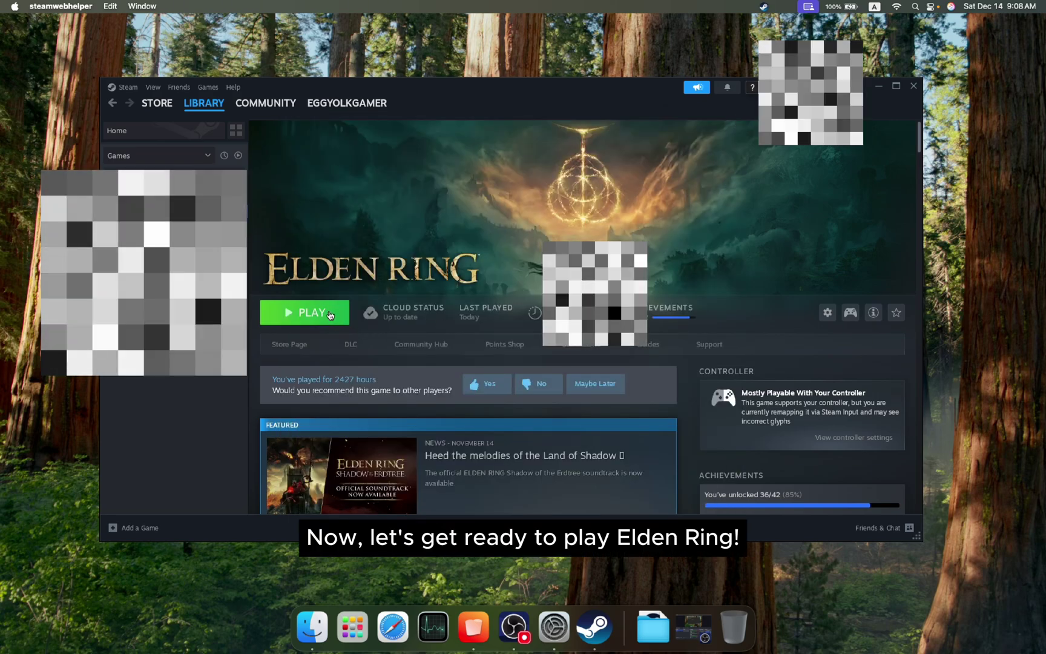
pyautogui.click(329, 314)
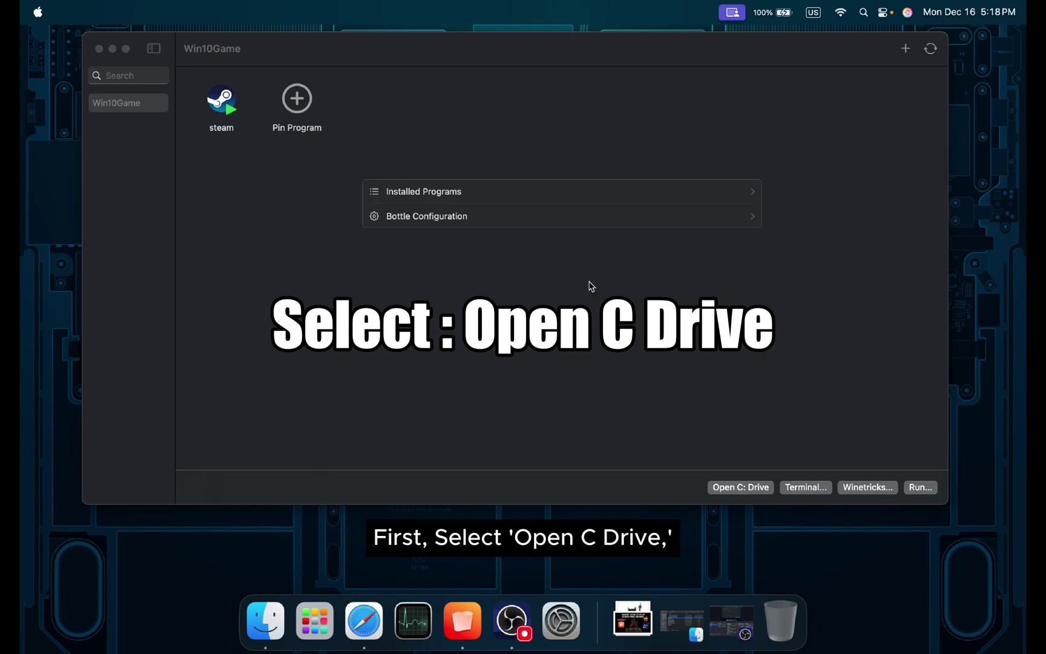
# - Locate Whisky_start_protected_game.exe via Program Files (x86) > Steam > steamapps > common > ELDEN RING
pyautogui.click(737, 487)
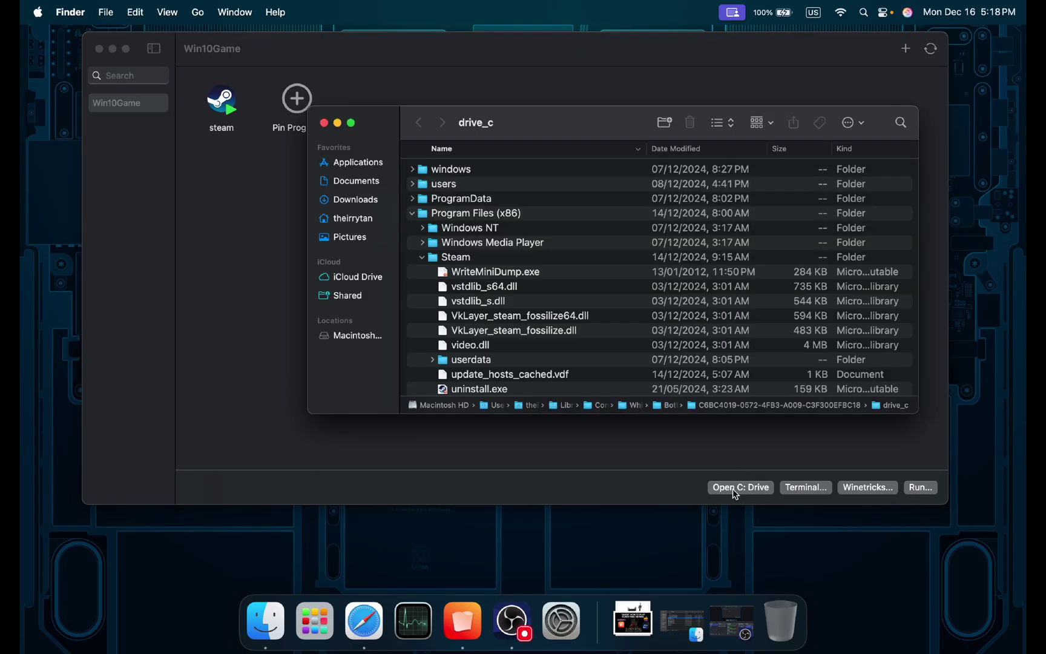
pyautogui.click(473, 215)
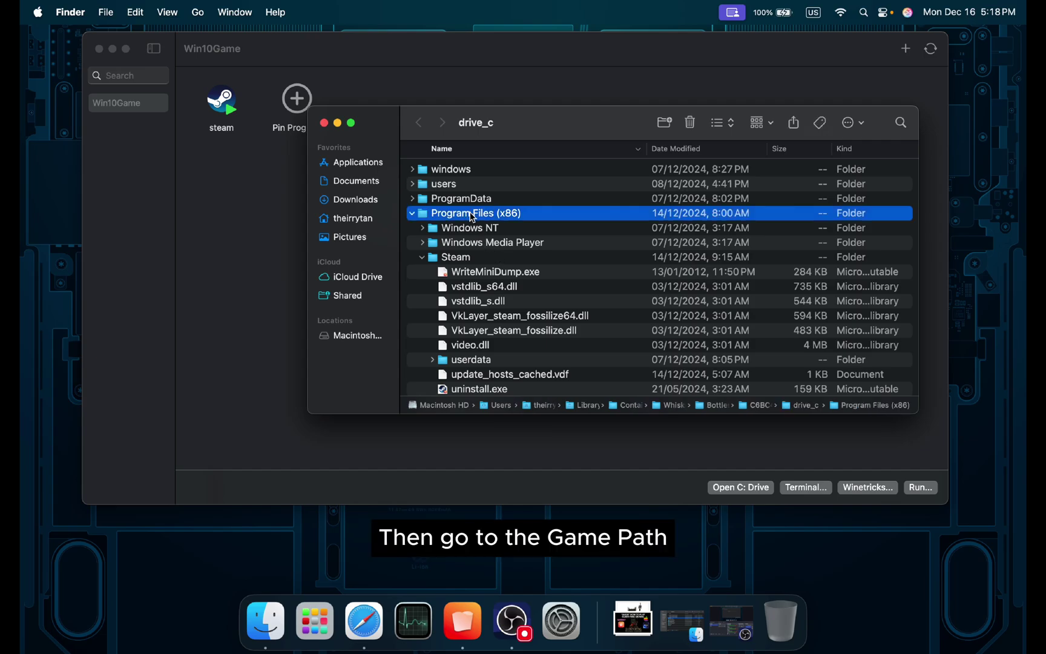
pyautogui.click(480, 259)
pyautogui.scroll(-2, 475, 263)
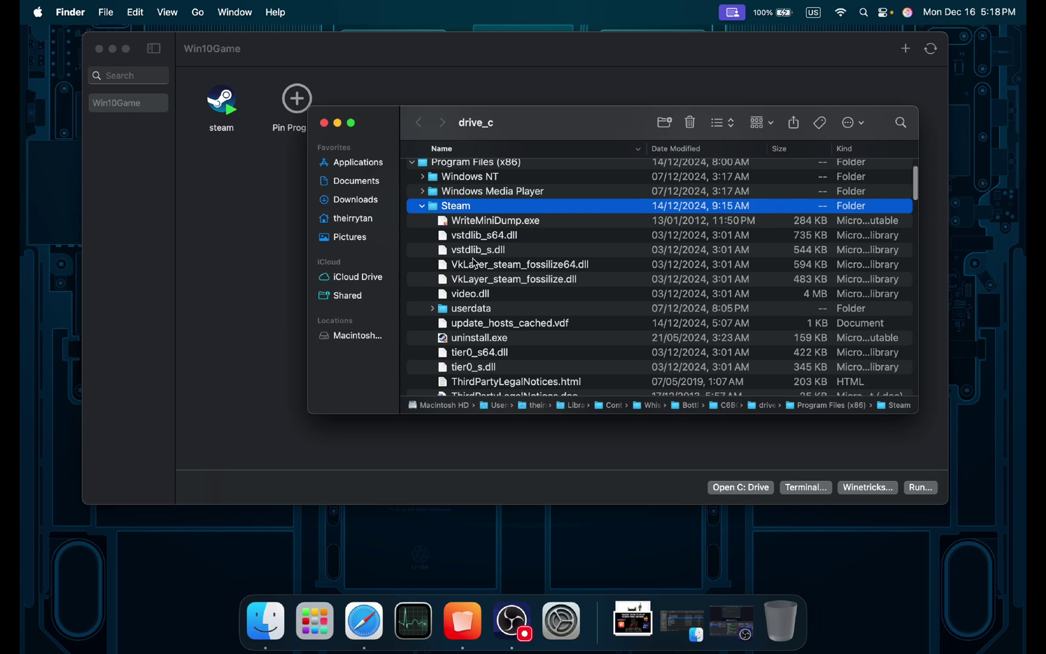
pyautogui.scroll(-10, 475, 264)
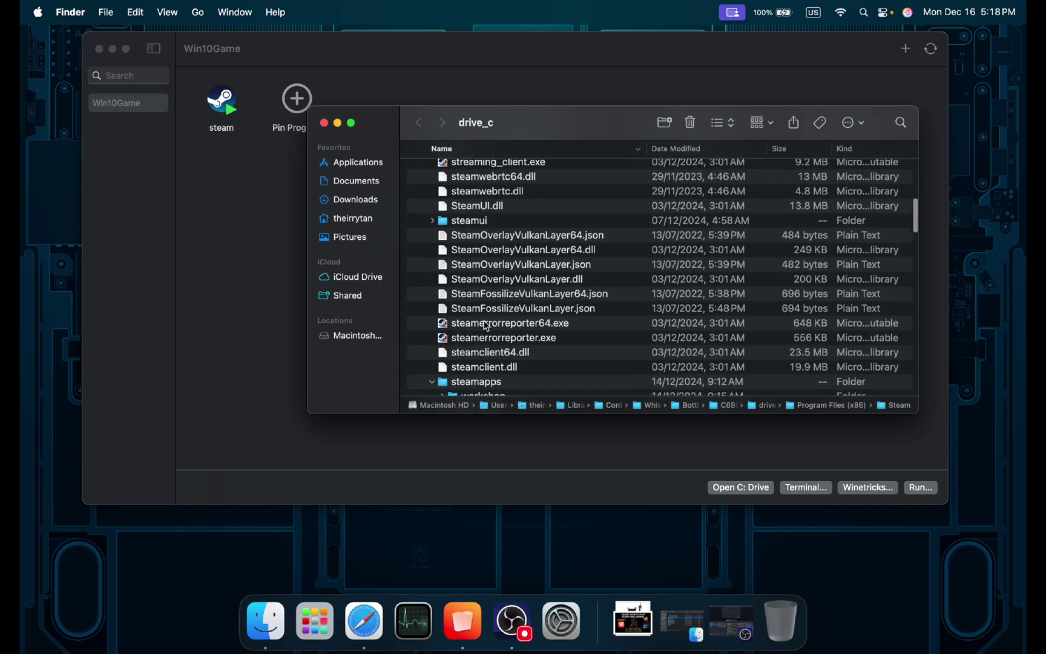
pyautogui.scroll(-4, 486, 326)
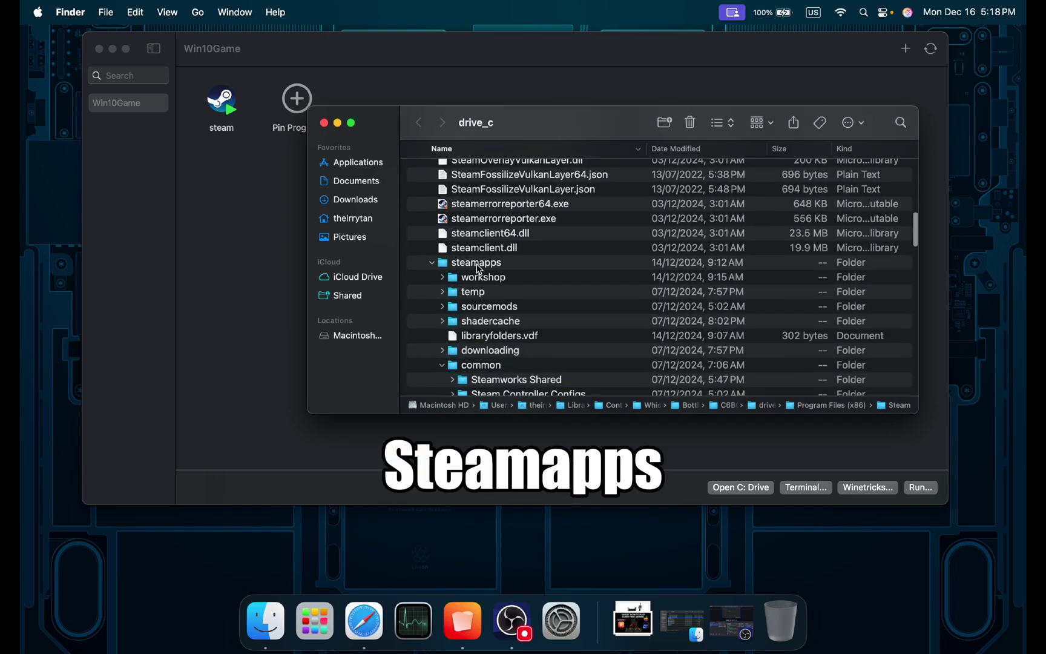
pyautogui.click(479, 264)
pyautogui.scroll(-2, 481, 290)
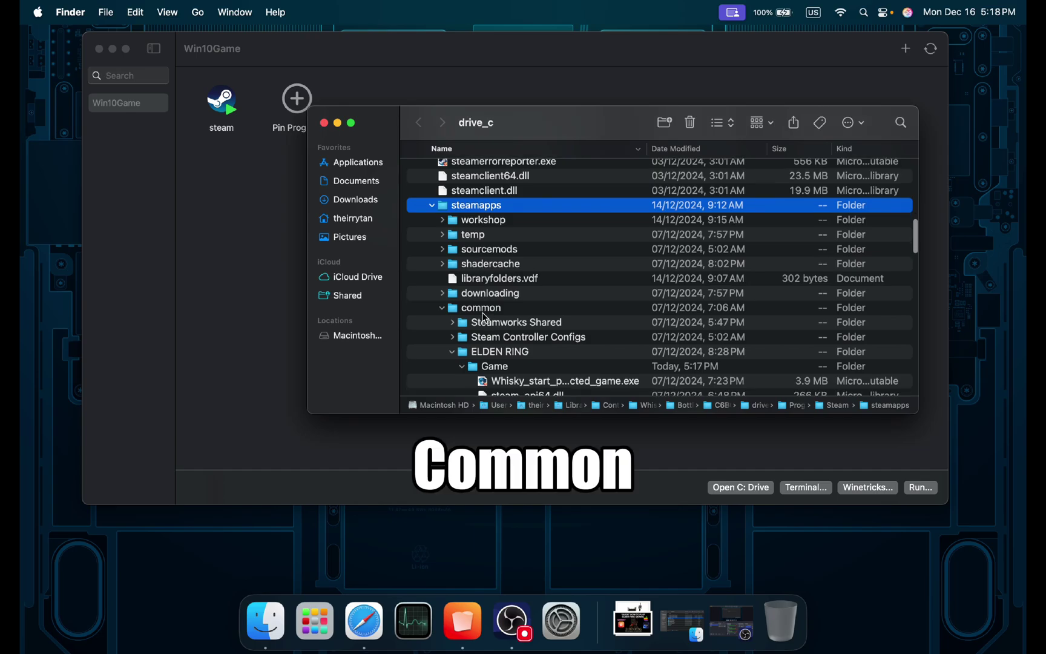
pyautogui.click(483, 312)
pyautogui.scroll(-3, 490, 303)
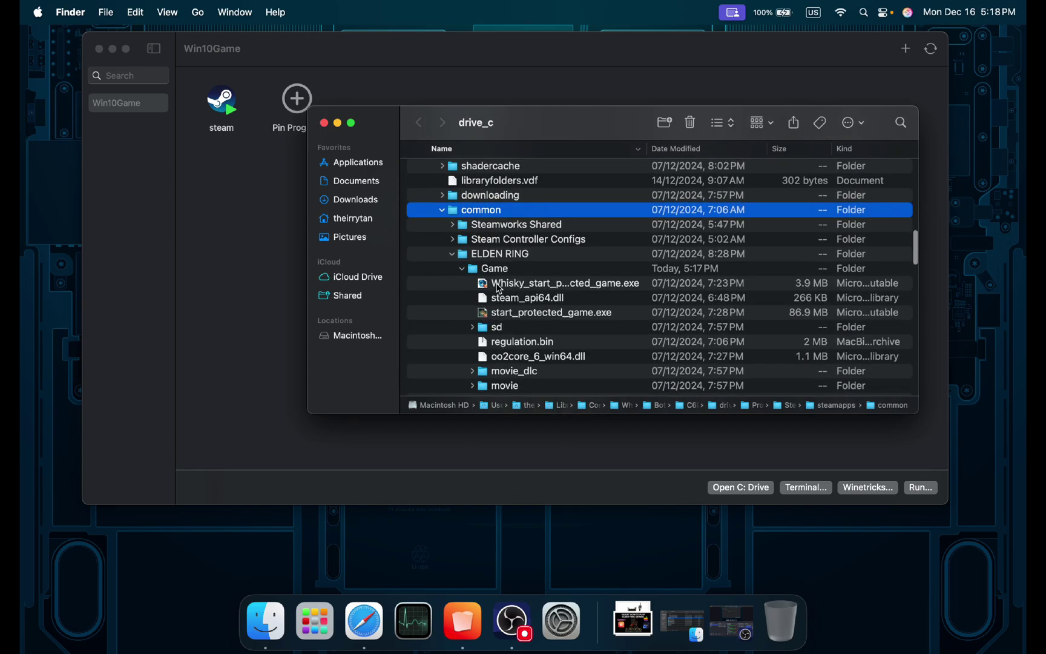
pyautogui.click(509, 269)
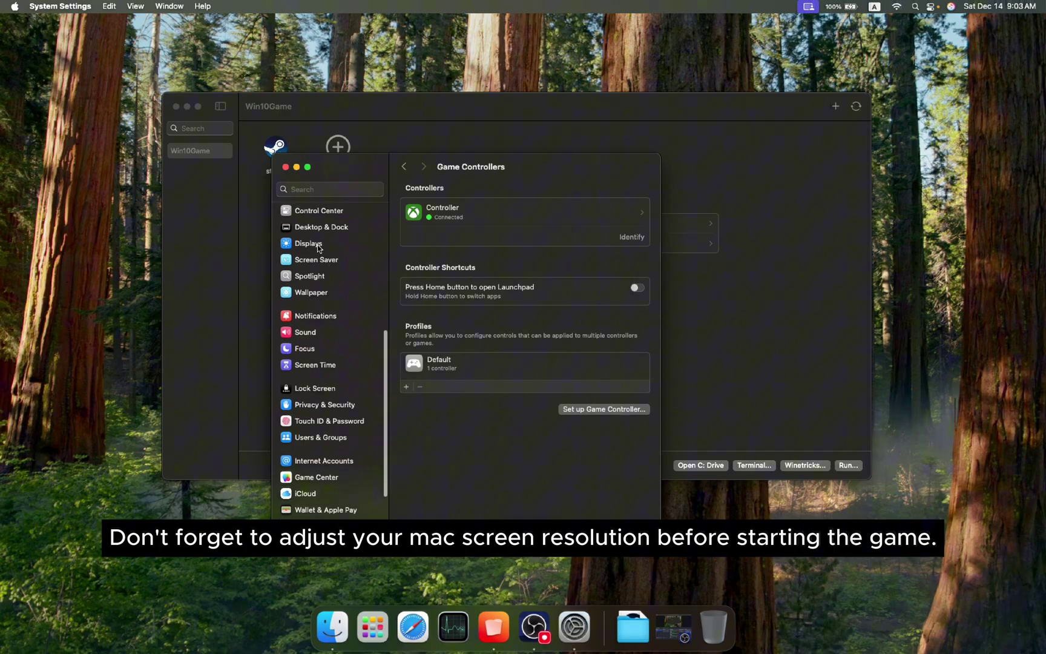
# - Show all available resolutions in Displays, then launch Elden Ring
pyautogui.click(309, 244)
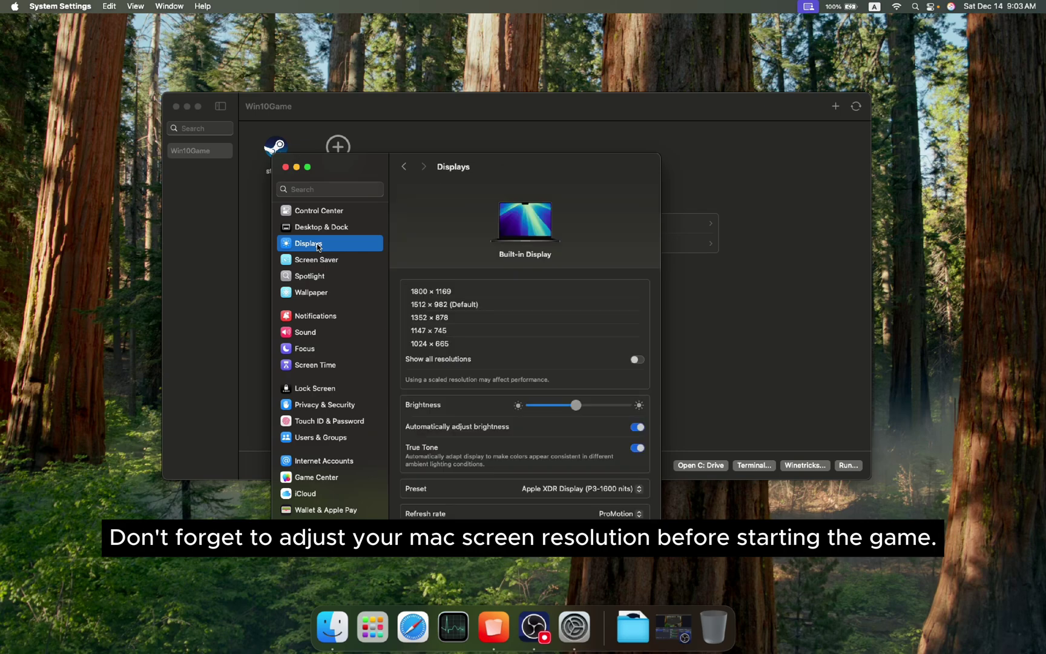
pyautogui.click(637, 359)
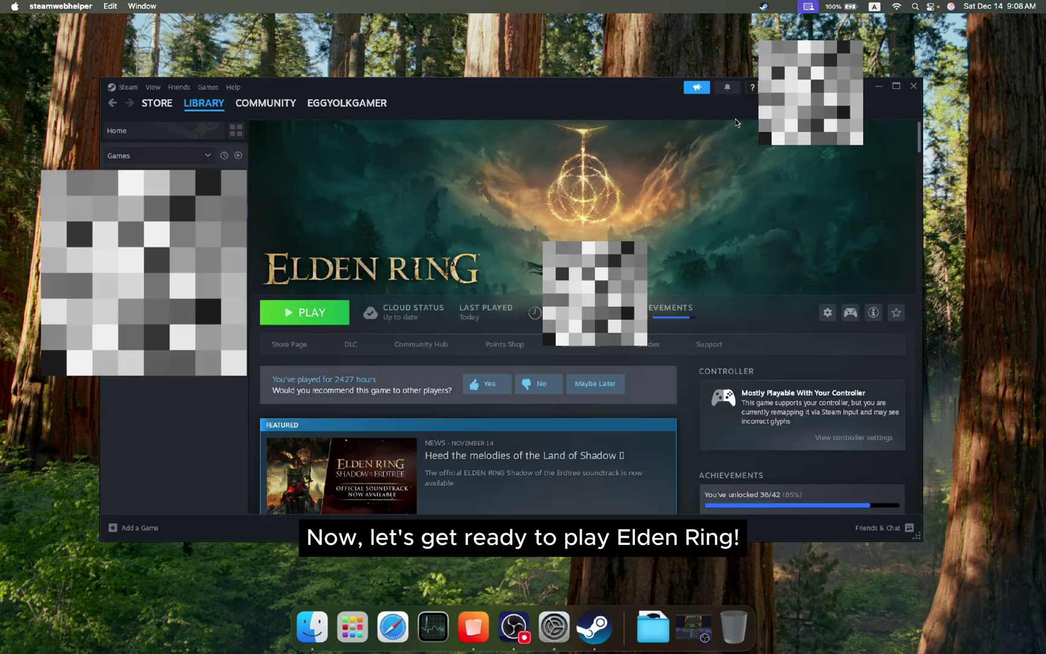
pyautogui.click(330, 313)
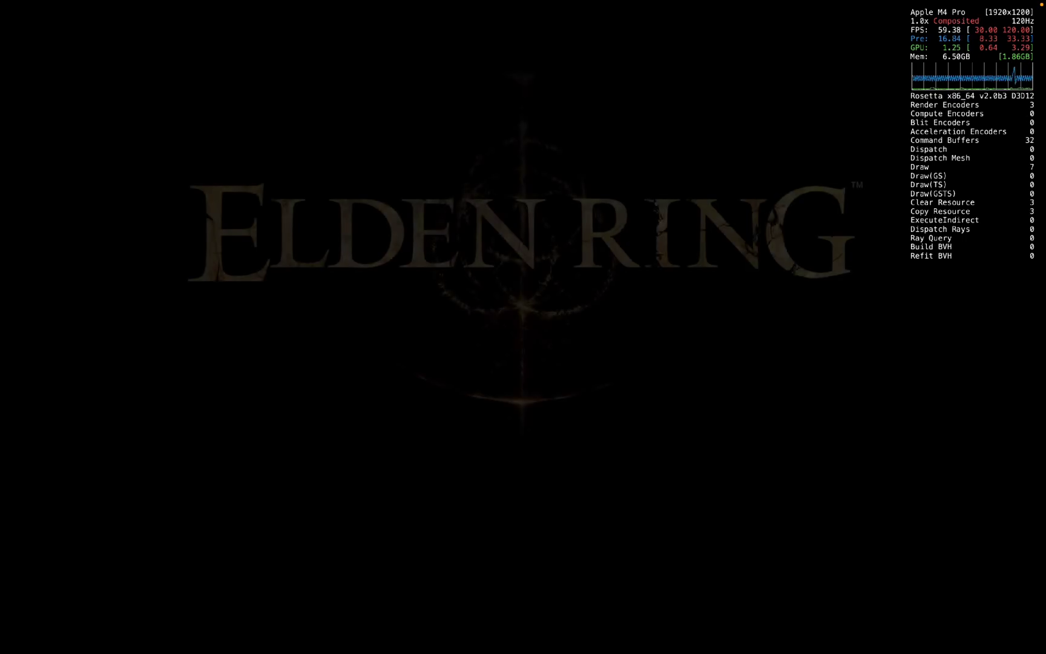
# - Get past the title screen and open System settings from the title menu
pyautogui.press('Return')
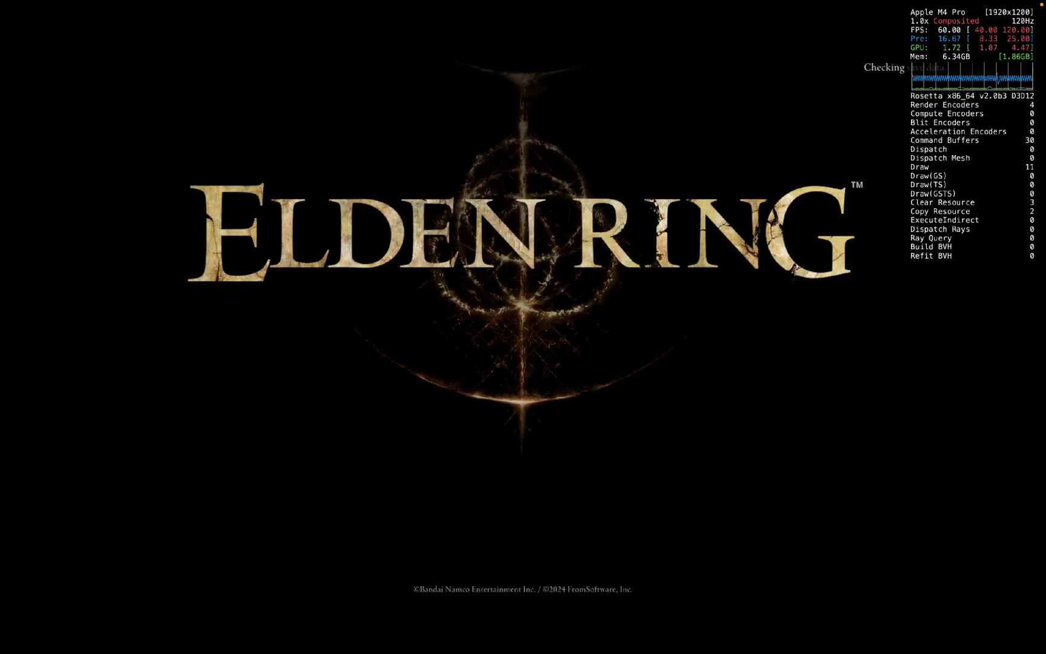
pyautogui.press('Up')
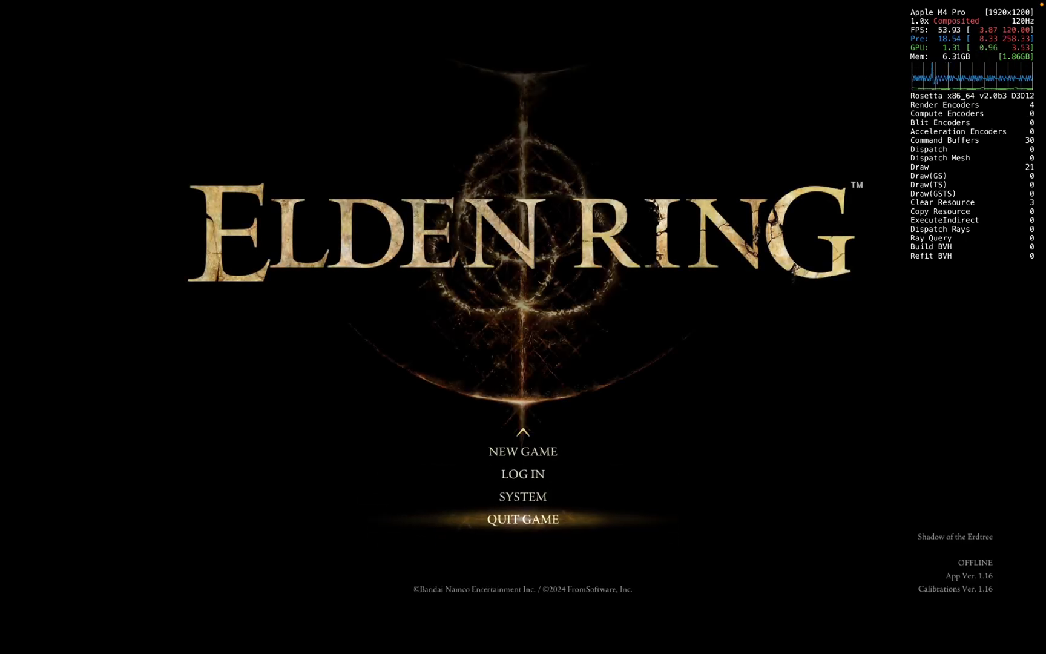
pyautogui.press('Up')
pyautogui.press('Return')
# - Keep Borderless Windowed, 1920x1200 resolution and High quality in Elden Ring's Graphics settings
pyautogui.press('e')
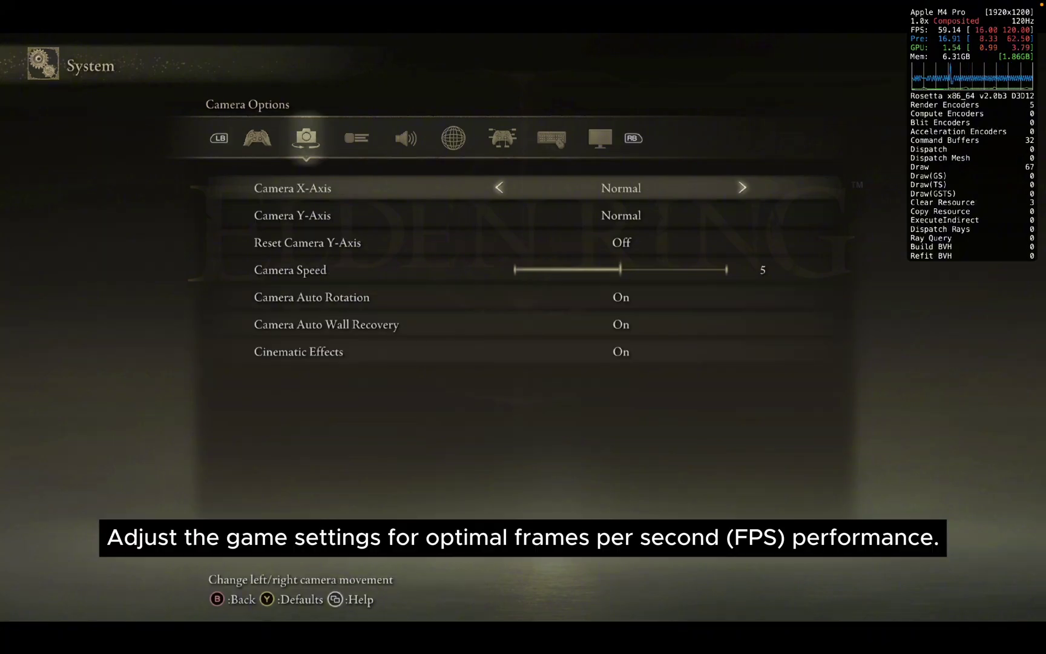
pyautogui.press('e')
pyautogui.press('e')
pyautogui.press('e')
pyautogui.press('e')
pyautogui.press('e')
pyautogui.press('e')
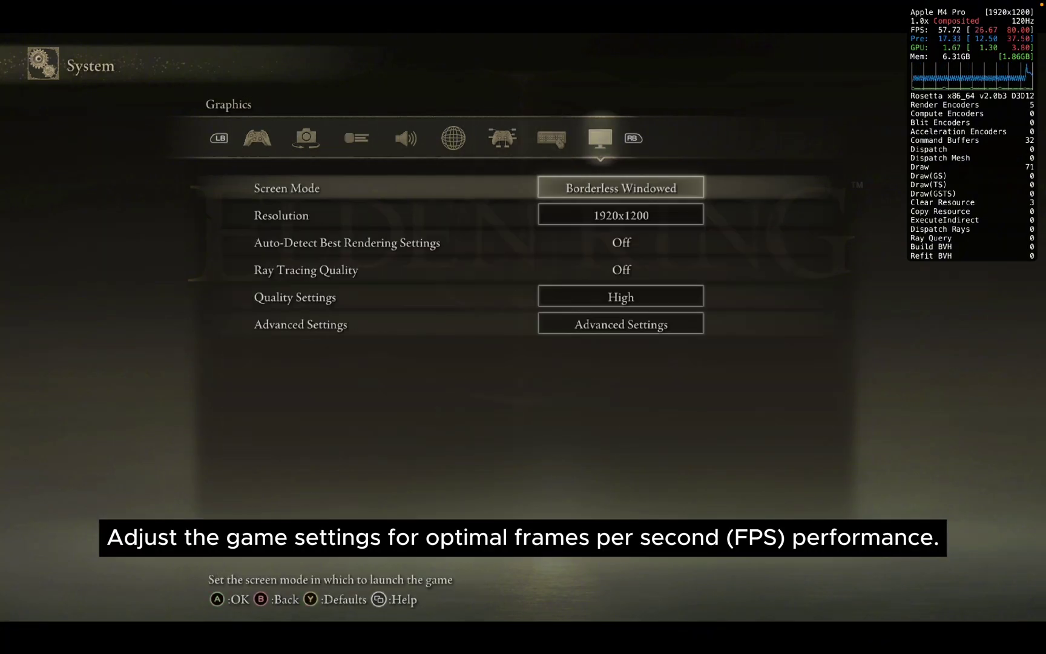
pyautogui.press('Return')
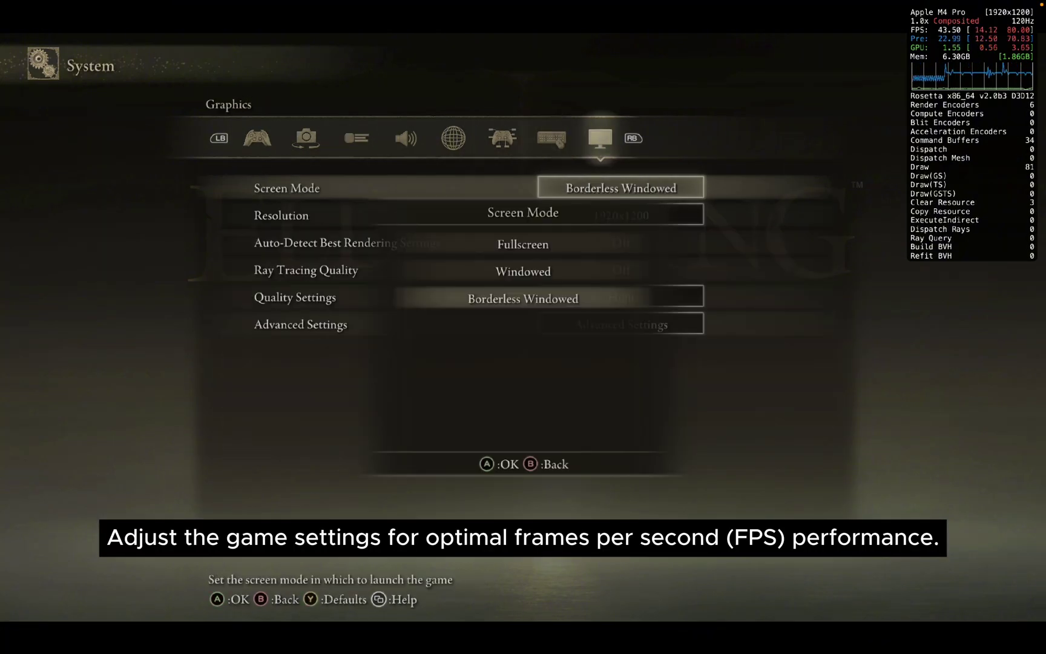
pyautogui.press('Return')
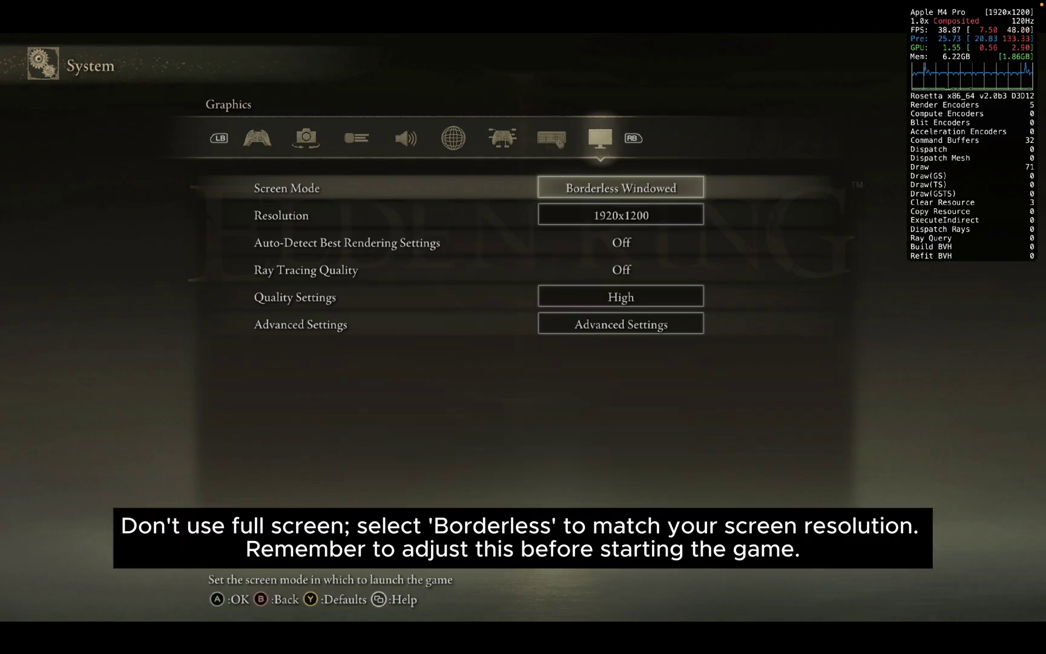
pyautogui.press('Down')
pyautogui.press('Return')
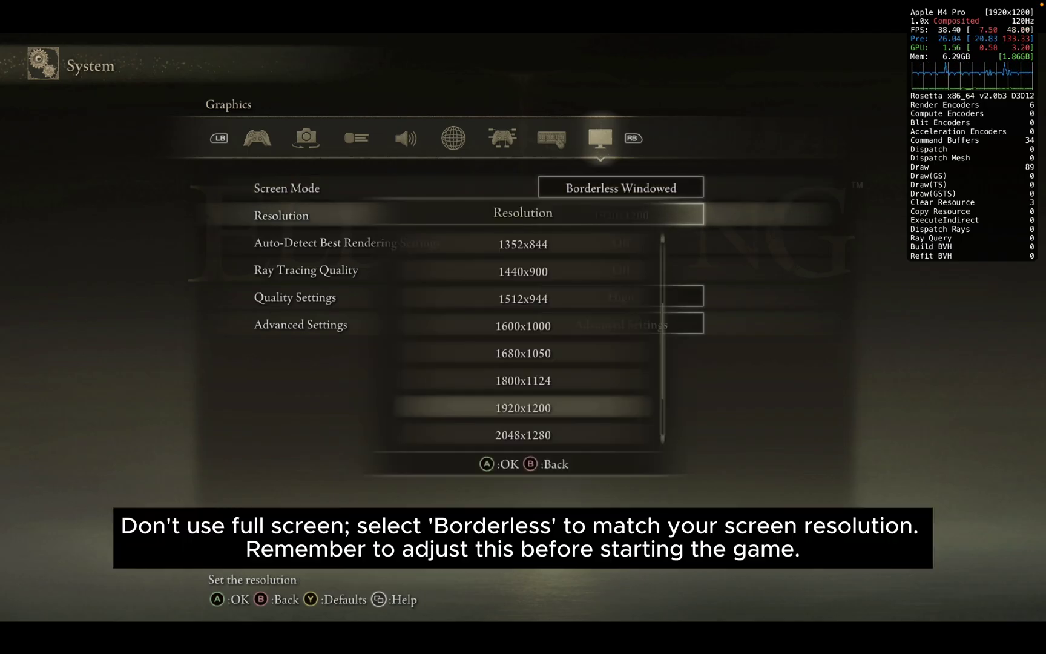
pyautogui.press('Return')
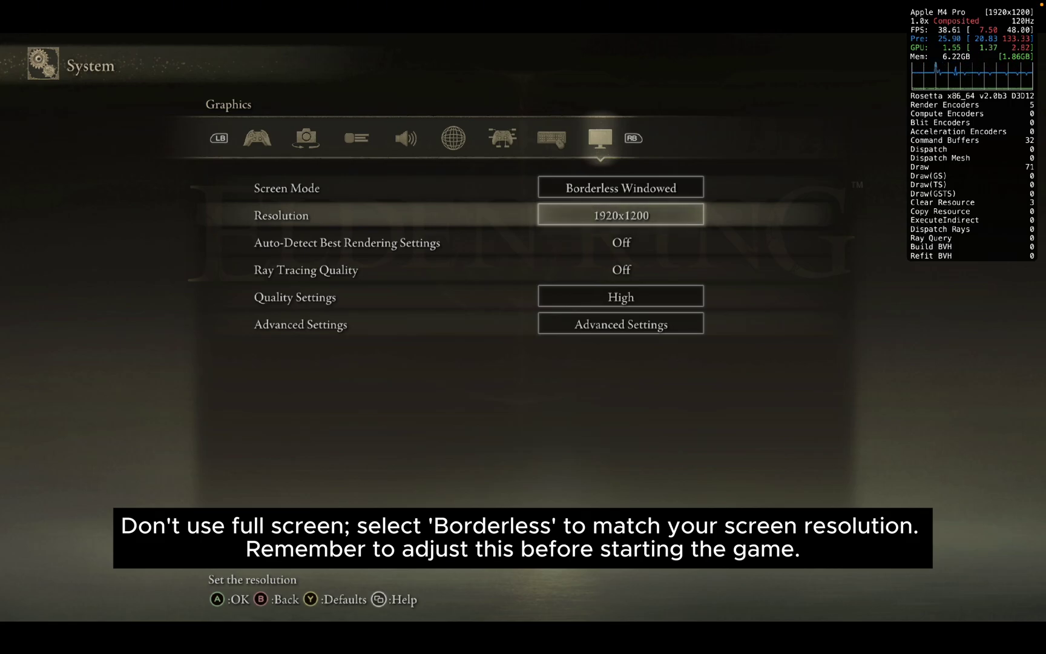
pyautogui.press('Down')
pyautogui.press('Down')
pyautogui.press('Down')
pyautogui.press('Return')
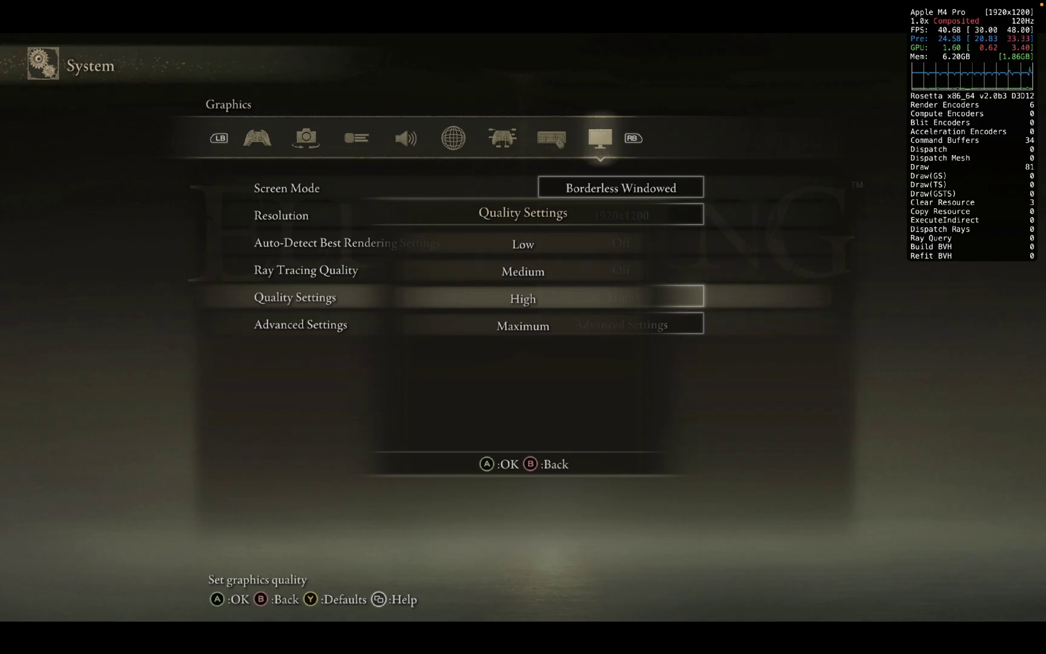
pyautogui.press('Return')
# - Leave settings and continue the saved game from the title screen
pyautogui.press('Escape')
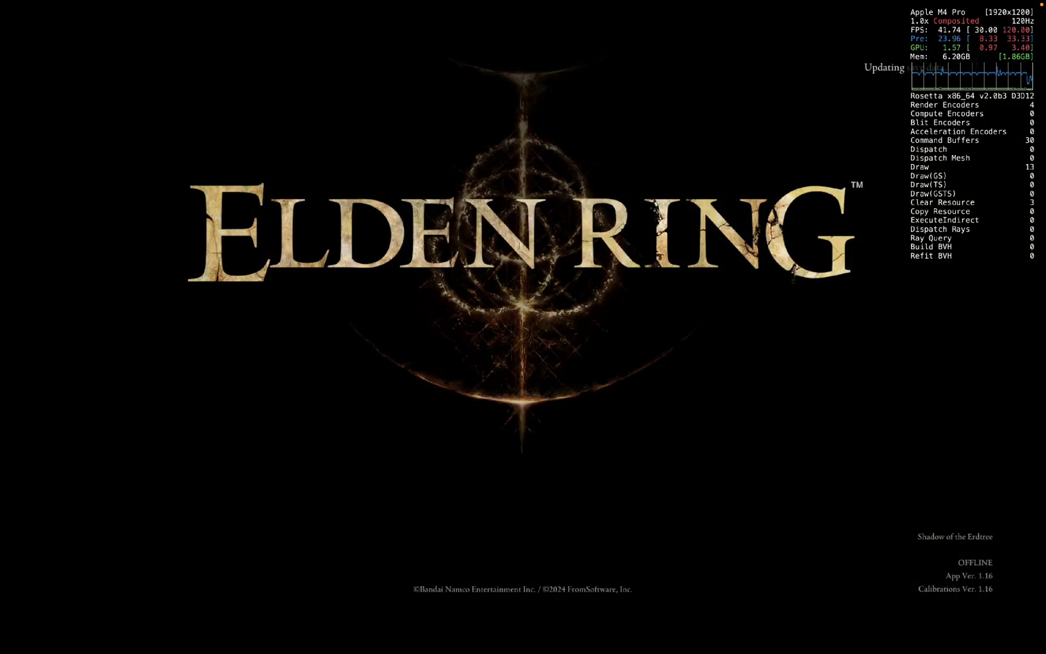
pyautogui.press('Up')
pyautogui.press('Up')
pyautogui.press('Up')
pyautogui.press('Up')
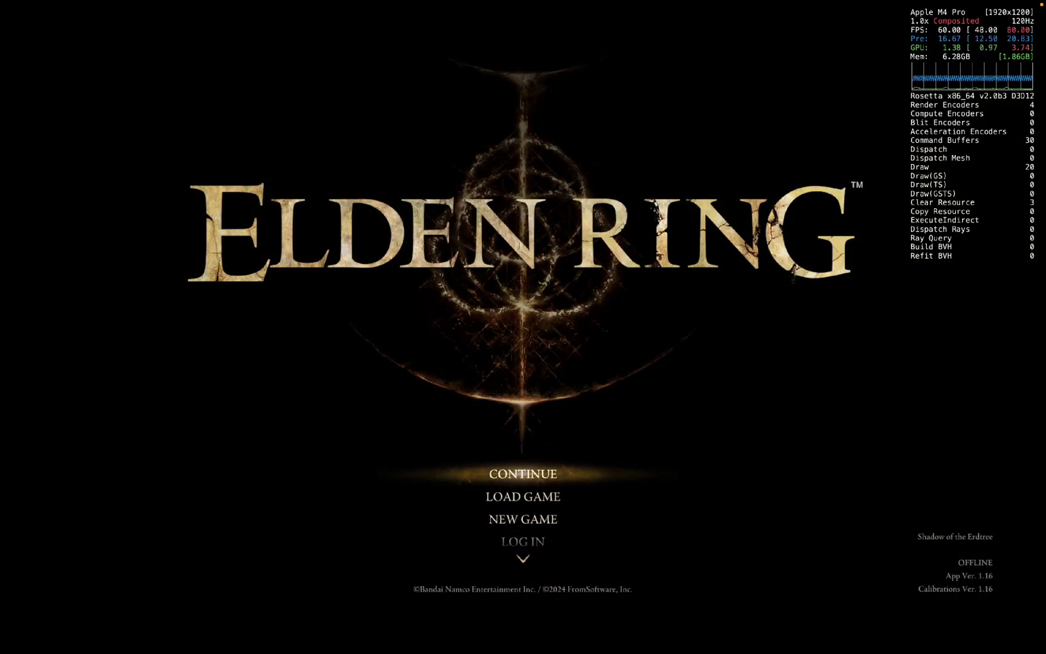
pyautogui.press('Return')
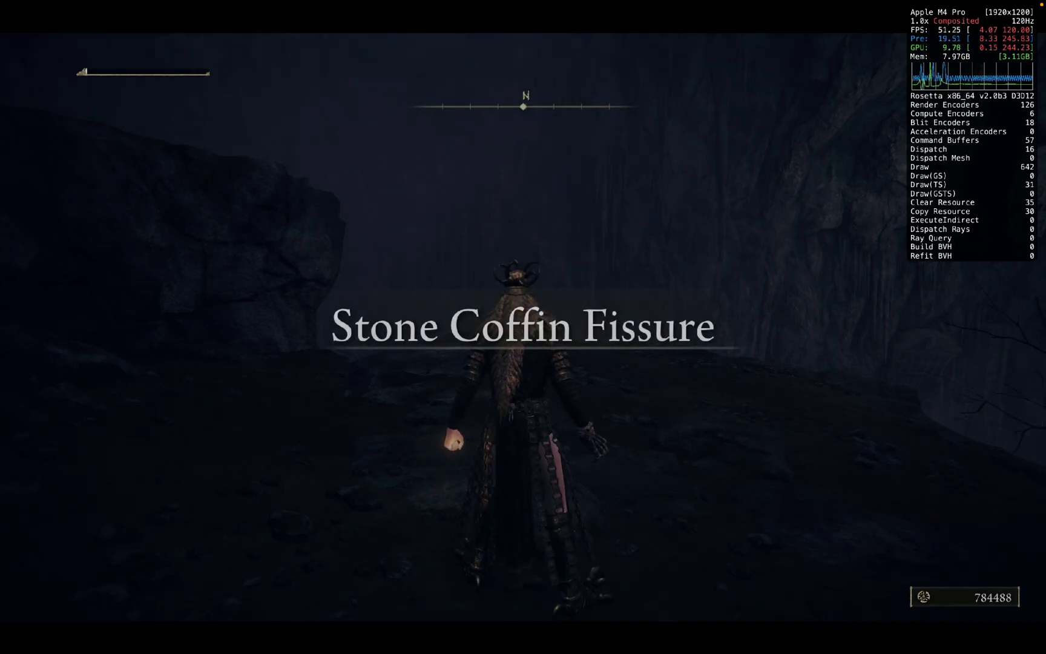
# - Fast travel via the map to the Castle-Lord's Chamber grace in Castle Ensis
pyautogui.press('s')
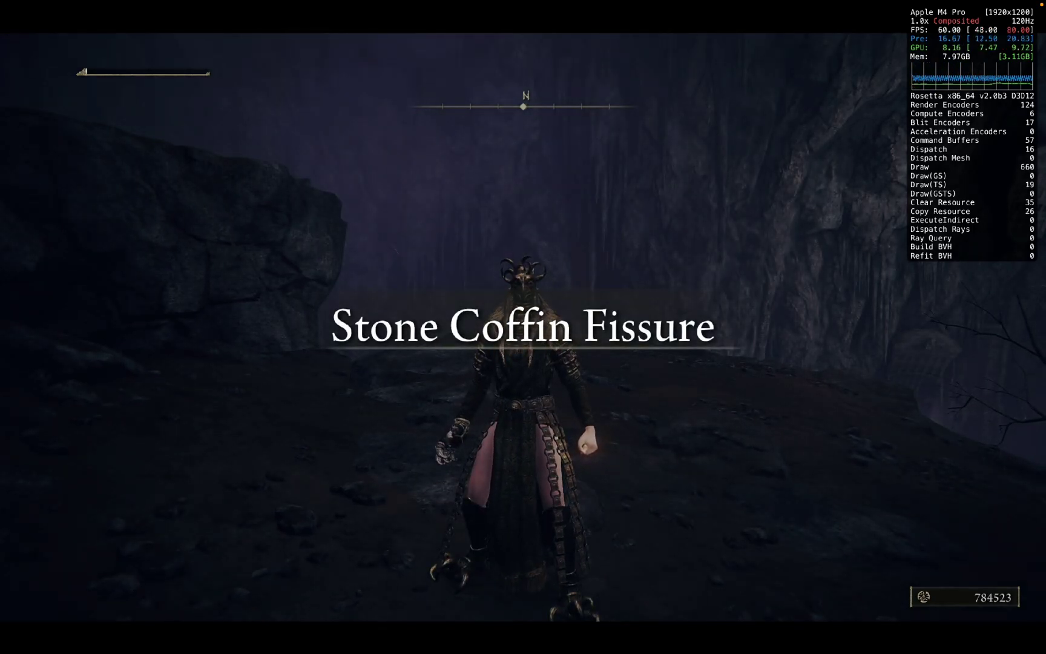
pyautogui.press('g')
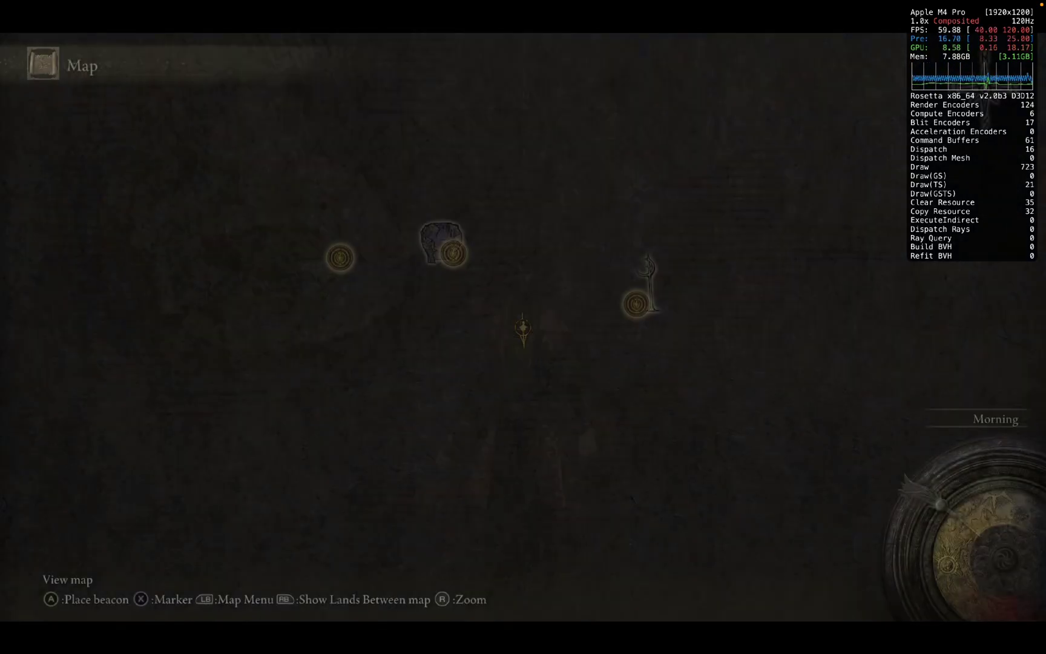
pyautogui.press('f')
pyautogui.press('e')
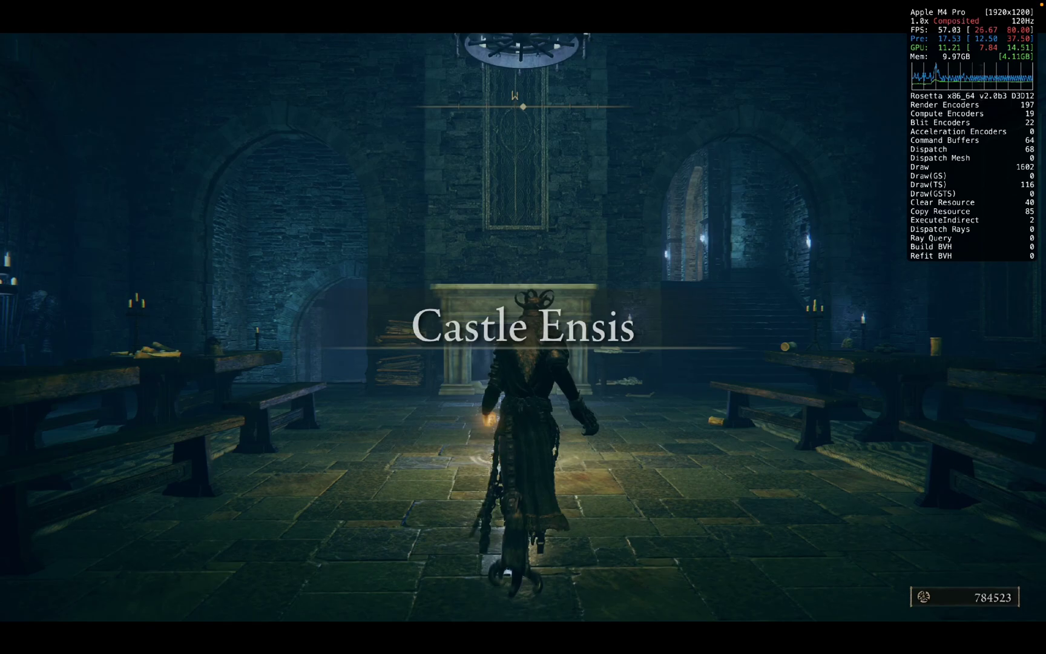
# - Run up the stairs and down the castle corridor, cycling spells to Knight's Lightning Spear
pyautogui.press('w')
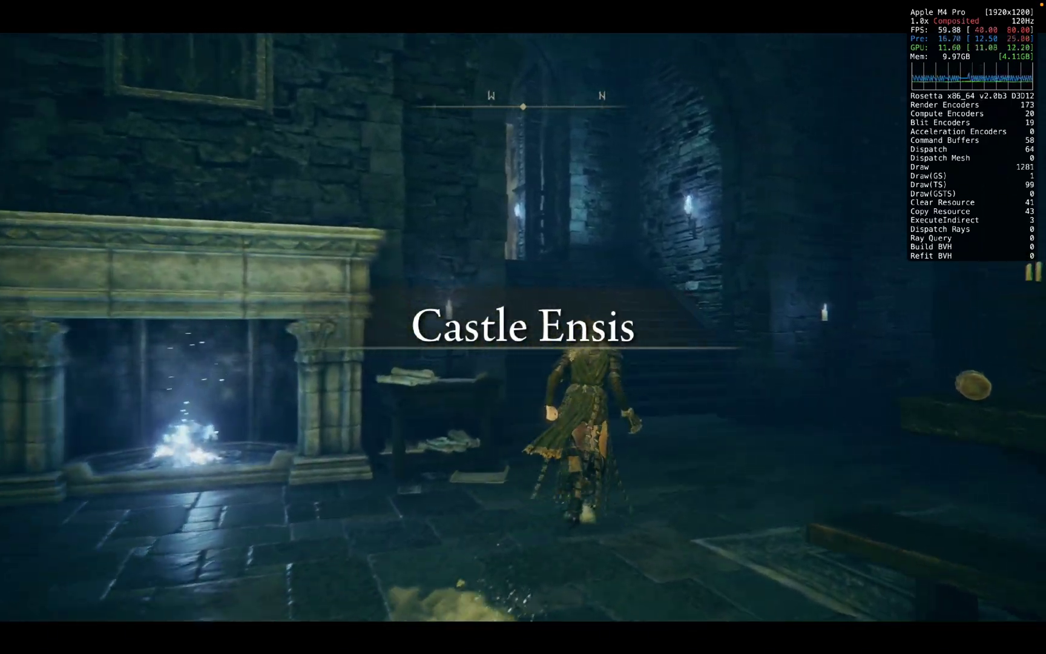
pyautogui.press('w')
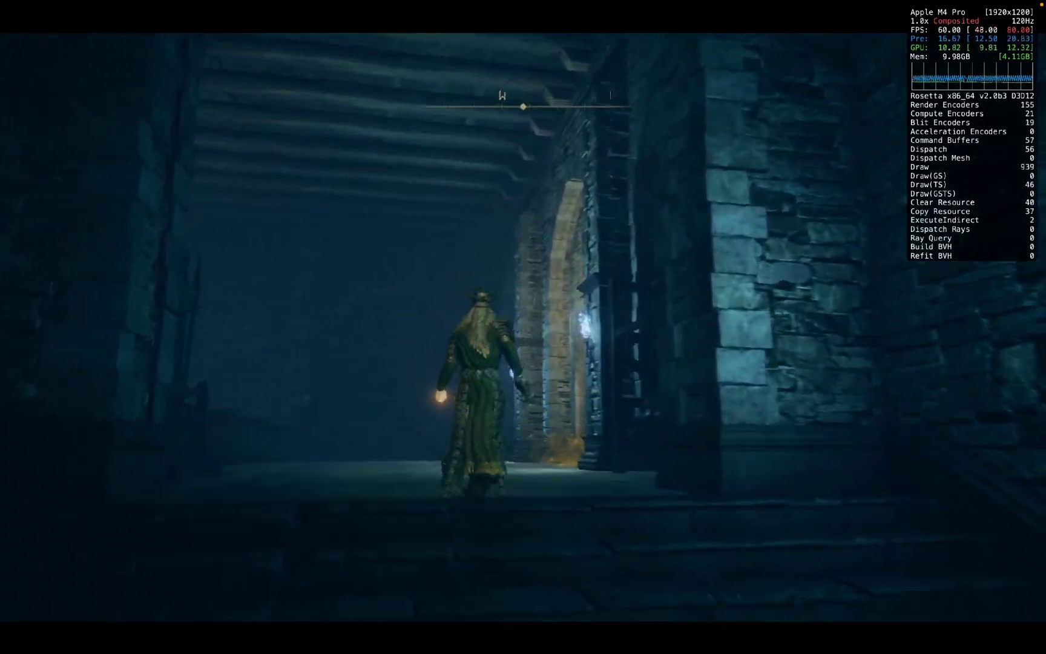
pyautogui.press('w')
pyautogui.press('Up')
pyautogui.press('Up')
pyautogui.press('Up')
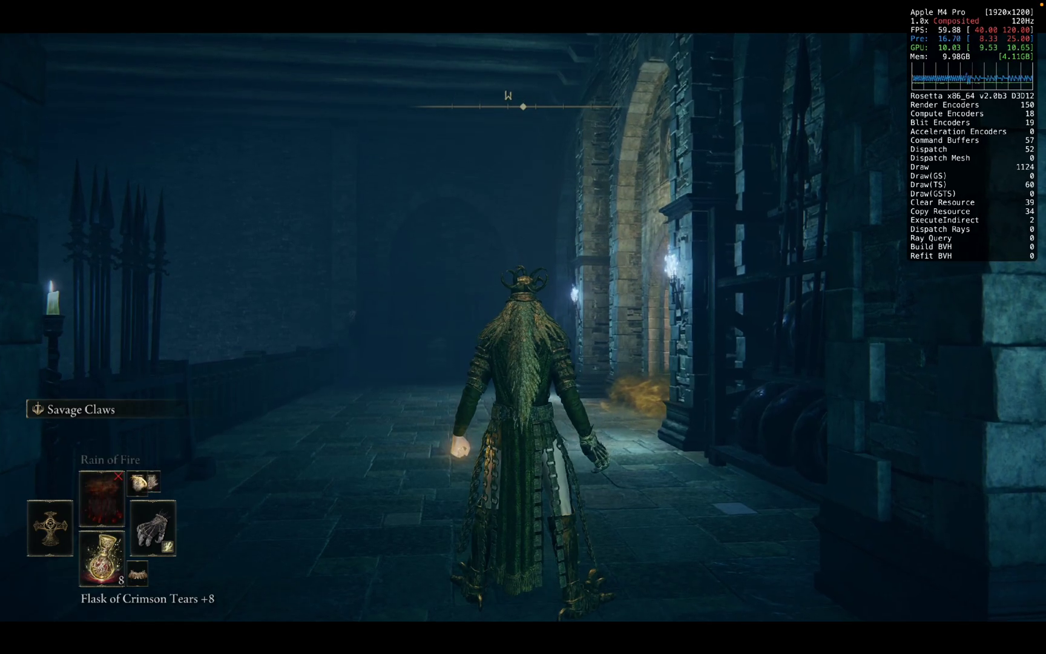
pyautogui.press('Up')
pyautogui.press('Up')
pyautogui.press('w')
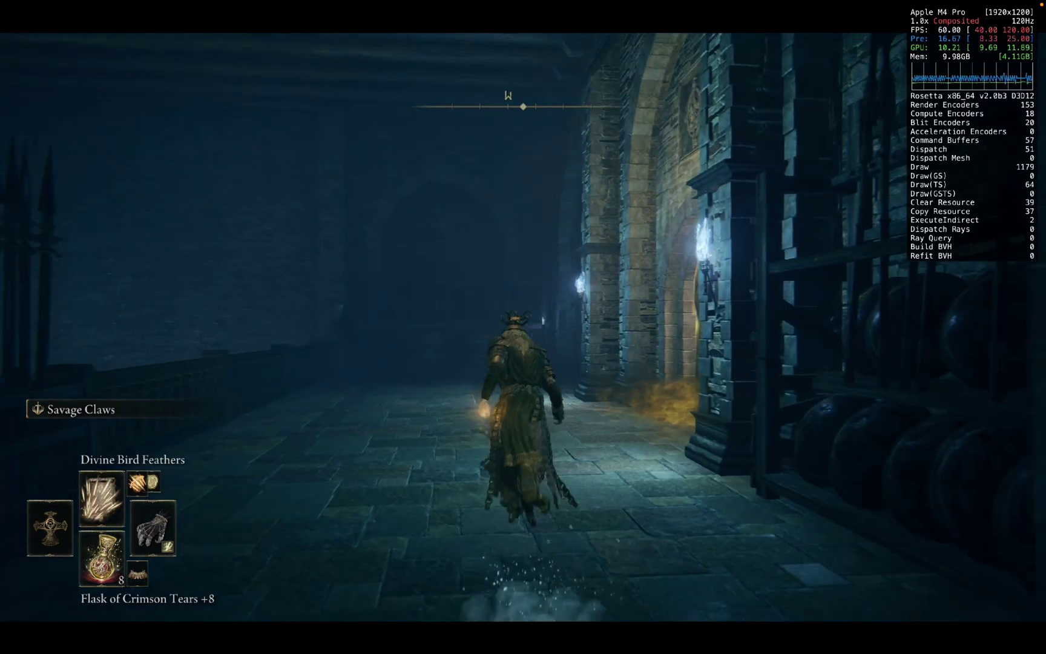
pyautogui.press('d')
pyautogui.press('Up')
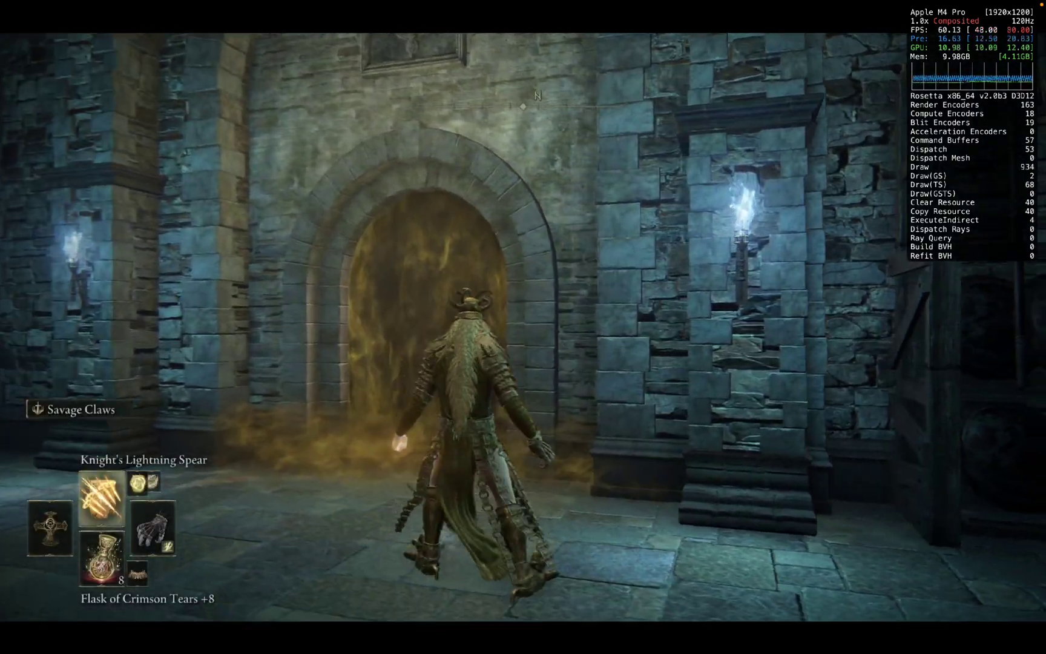
# - Cross the golden fog gate, cast a lightning spear at Rellana, and dodge her moon orbs and sweep
pyautogui.press('w')
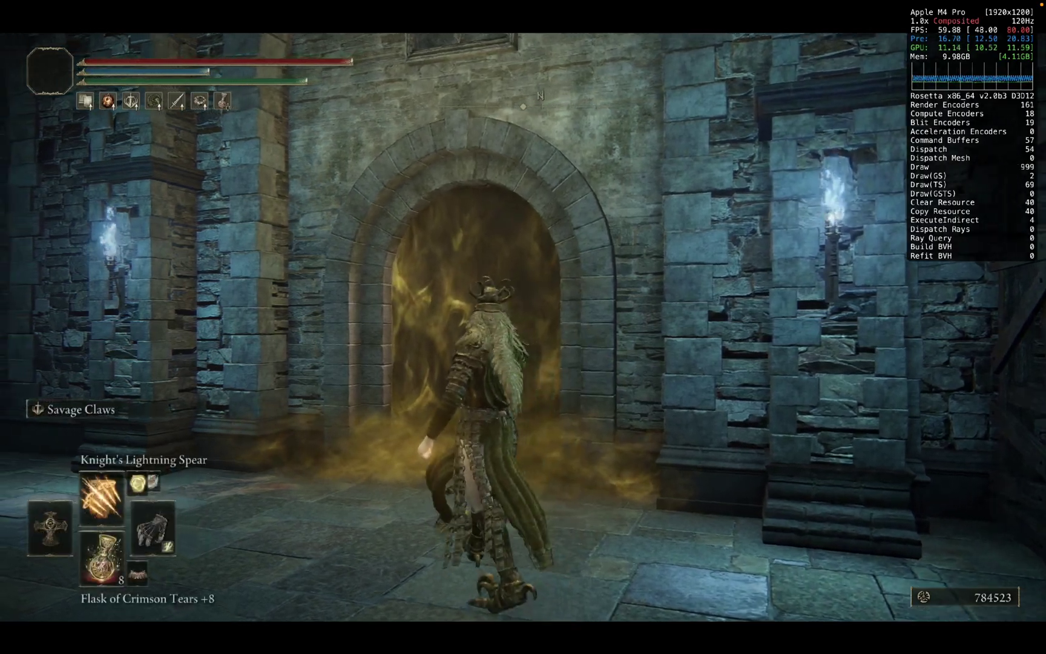
pyautogui.press('w')
pyautogui.press('e')
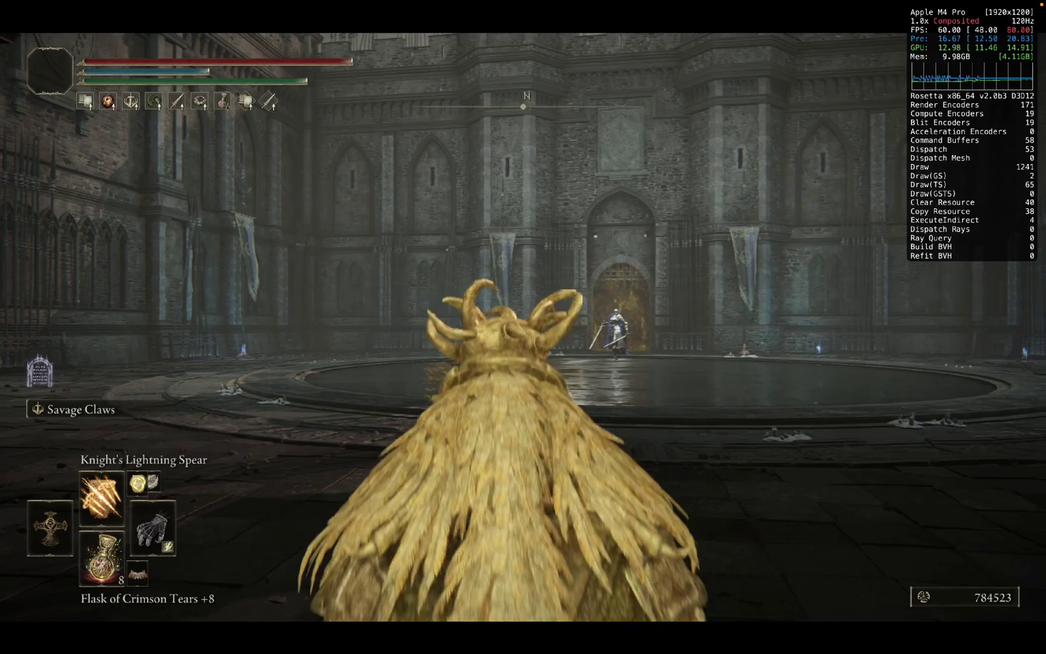
pyautogui.press('w')
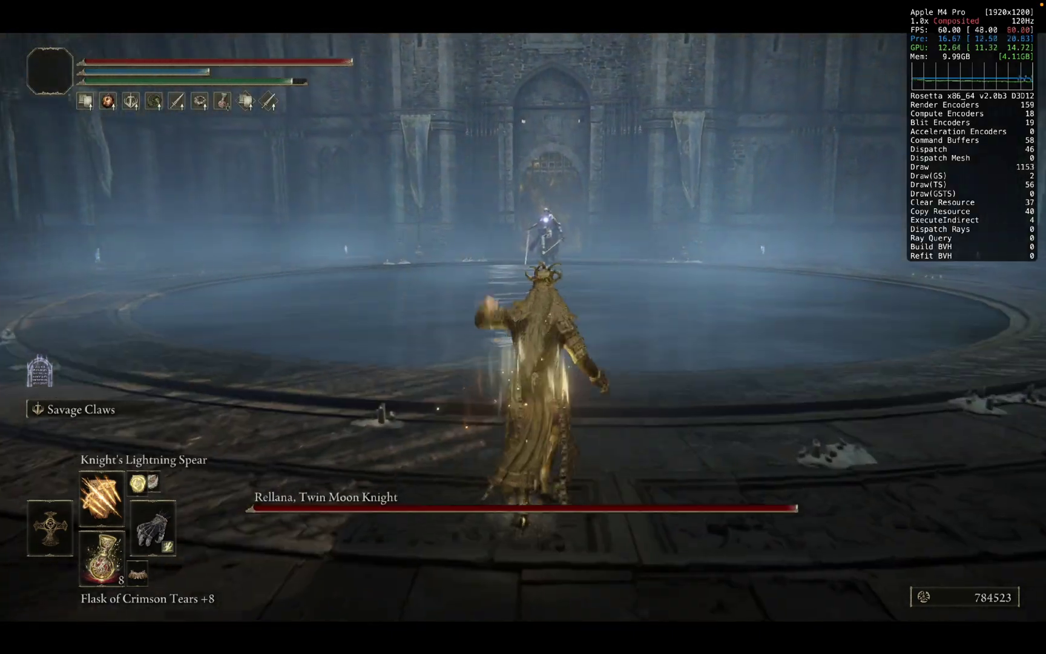
pyautogui.press('w')
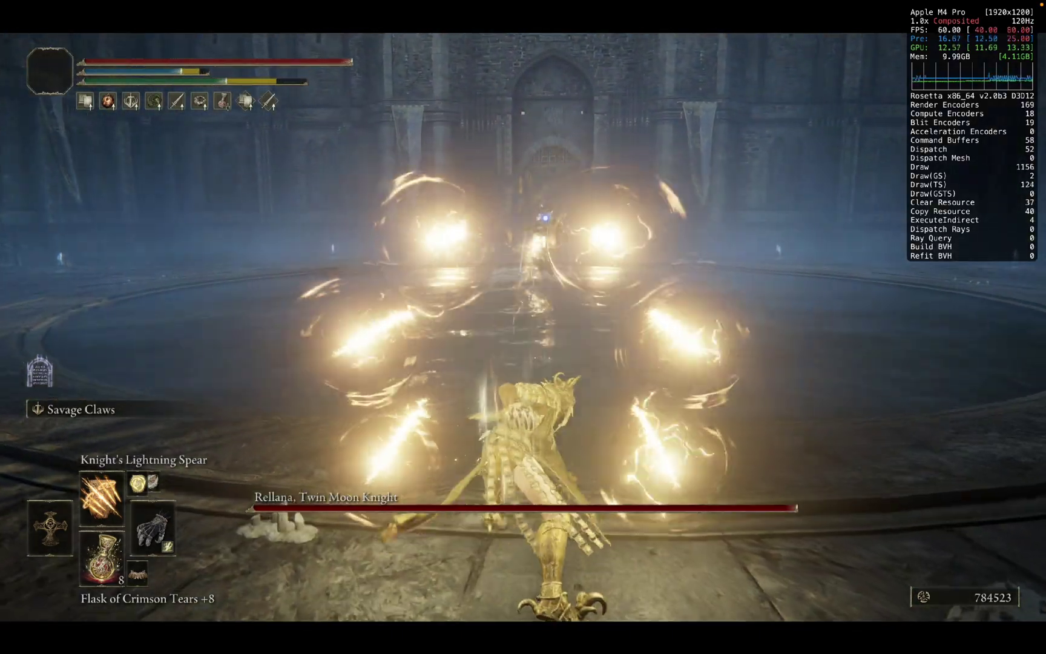
pyautogui.press('d')
pyautogui.press('w')
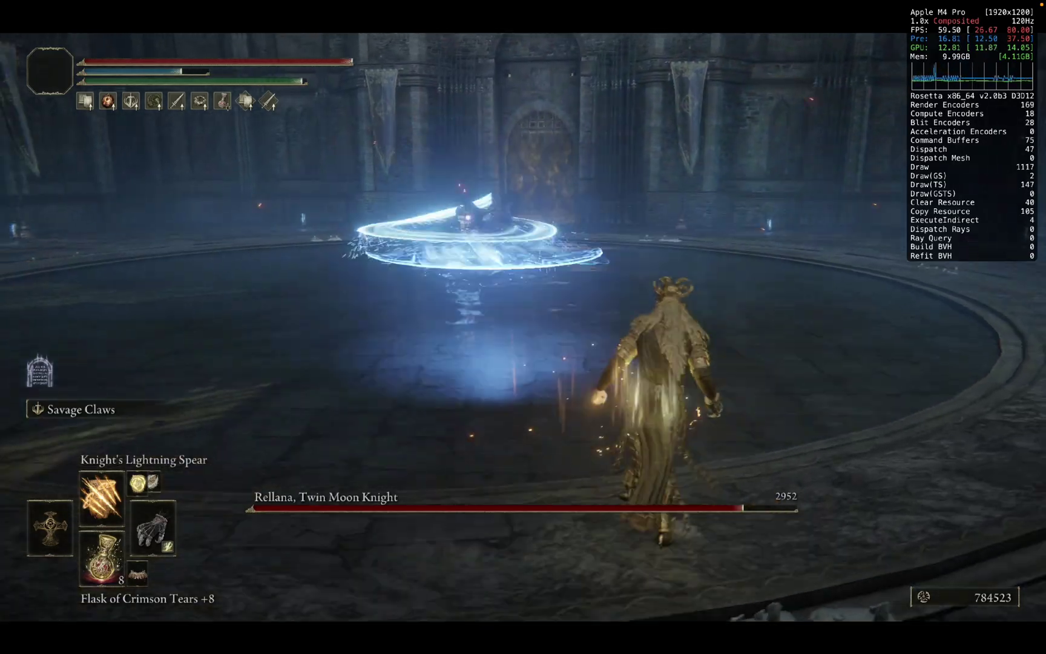